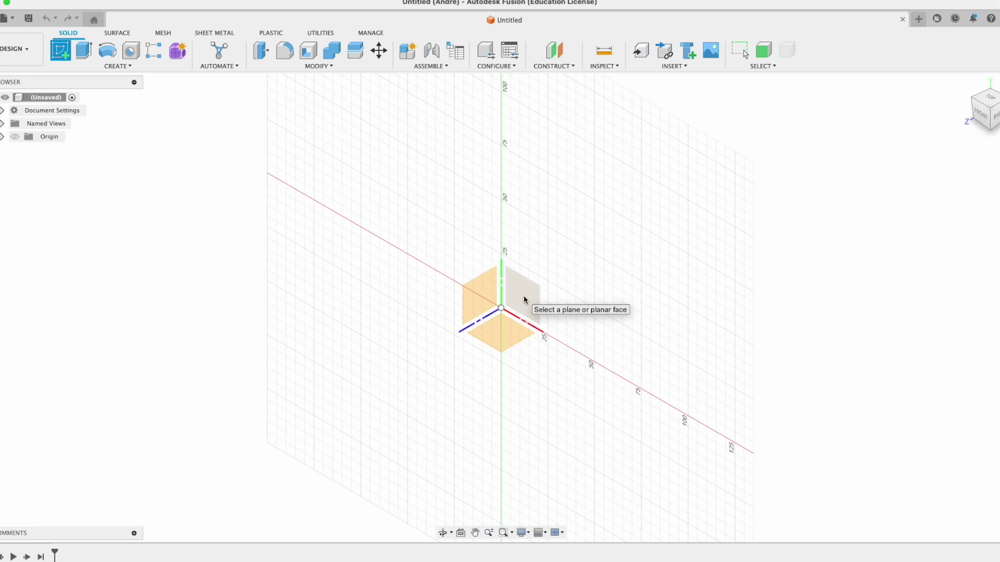
On the side plane, draw an 88 × 145 mm rectangle with one corner at the origin.
click(523, 295)
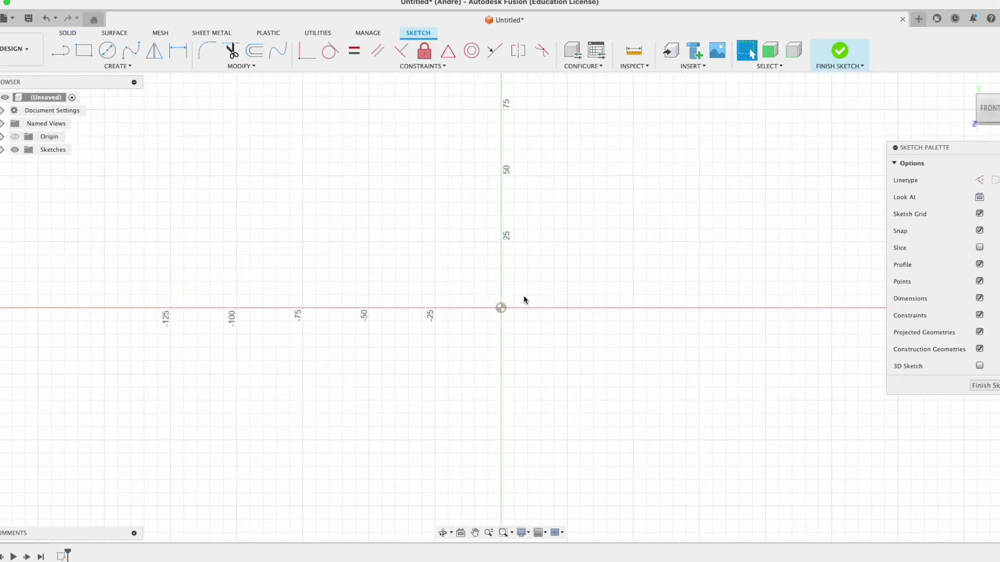
click(84, 51)
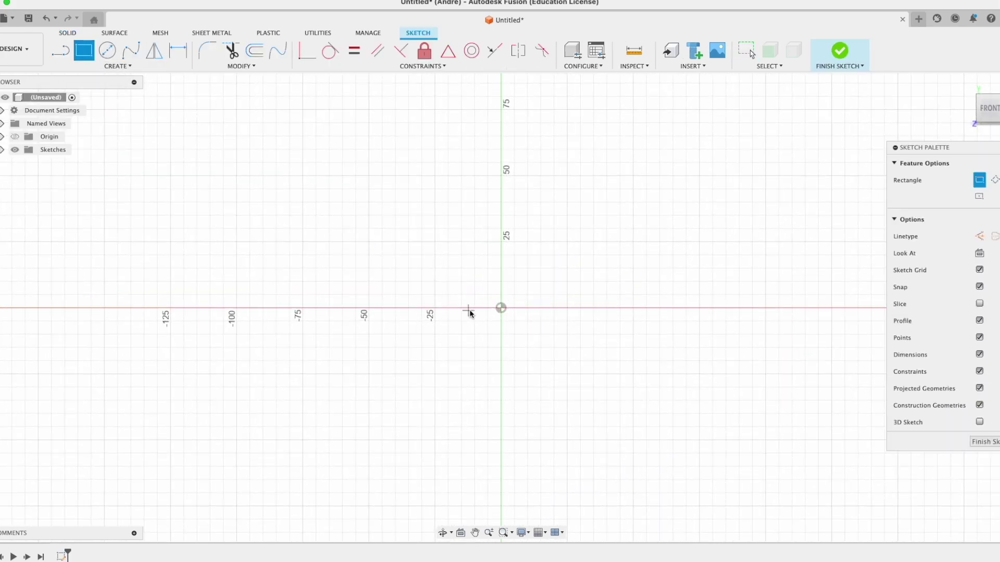
click(500, 308)
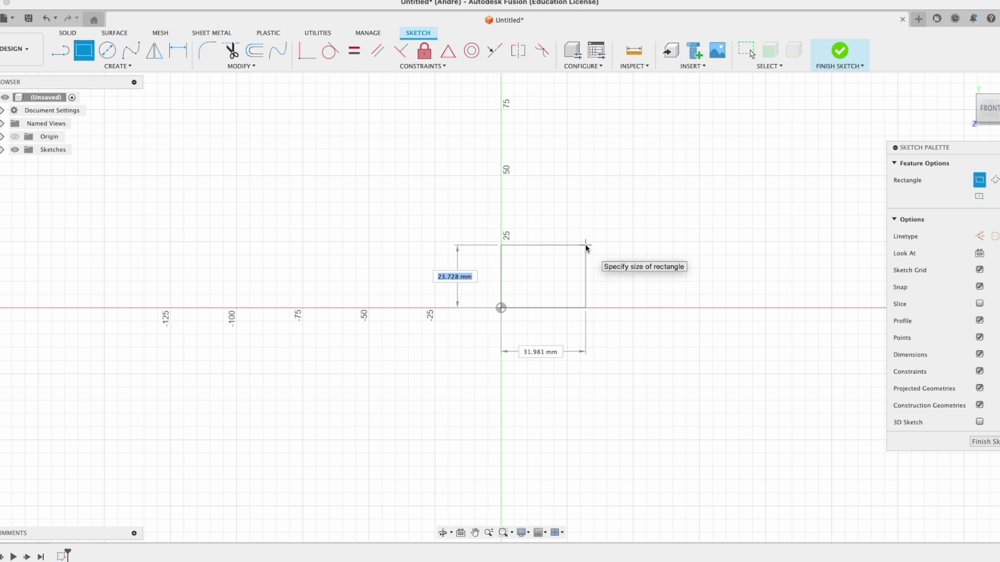
key(Tab)
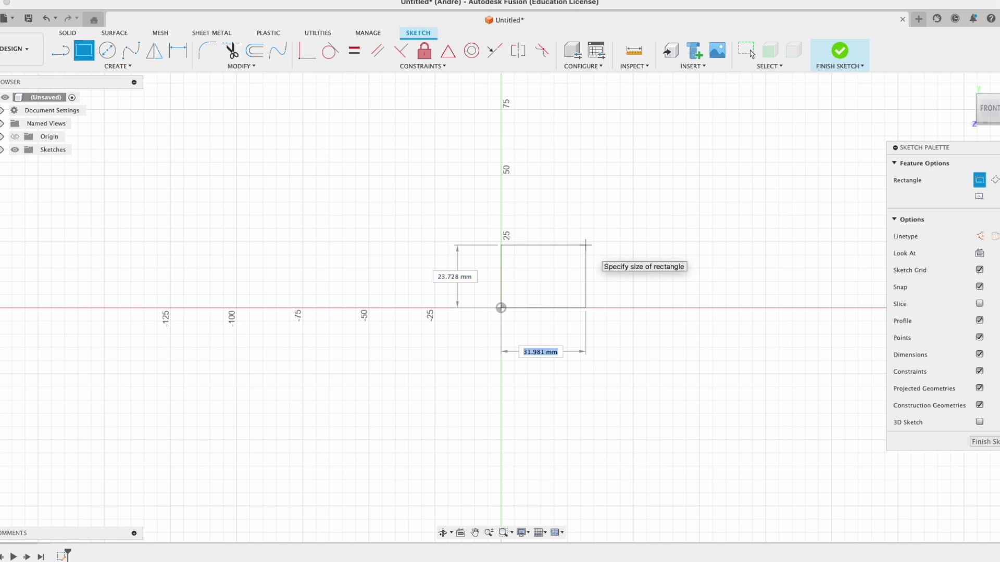
text(88)
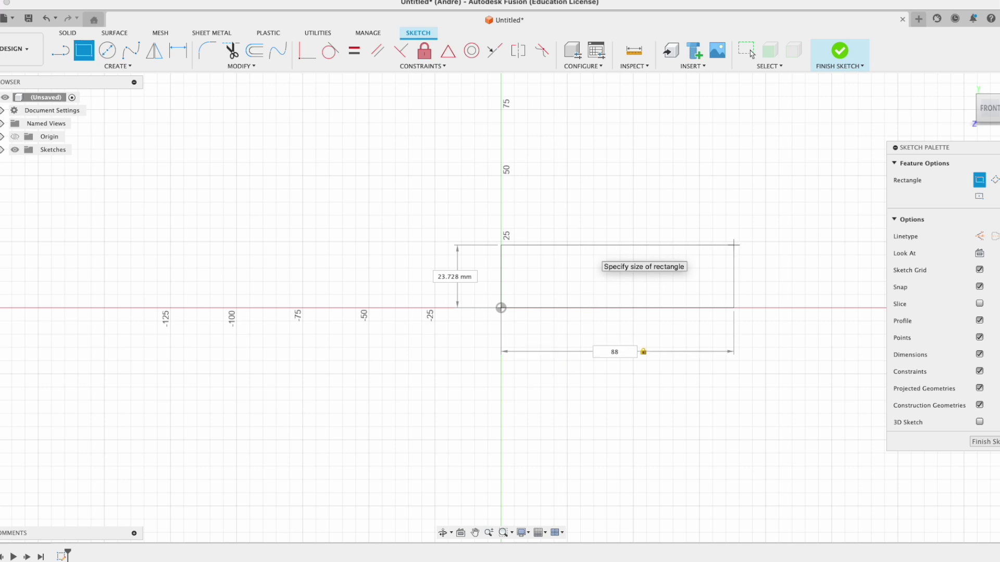
key(Tab)
text(145)
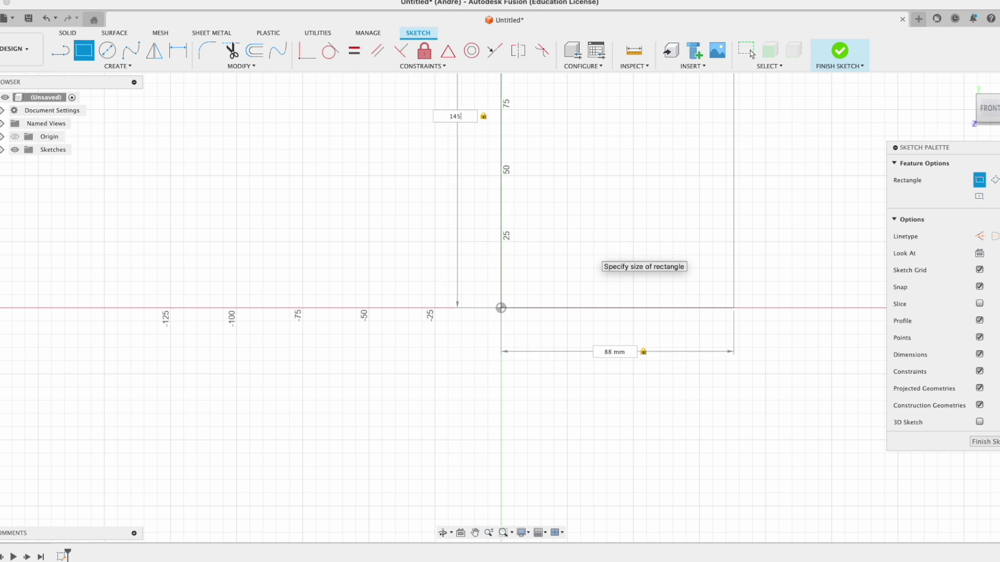
key(Tab)
key(Return)
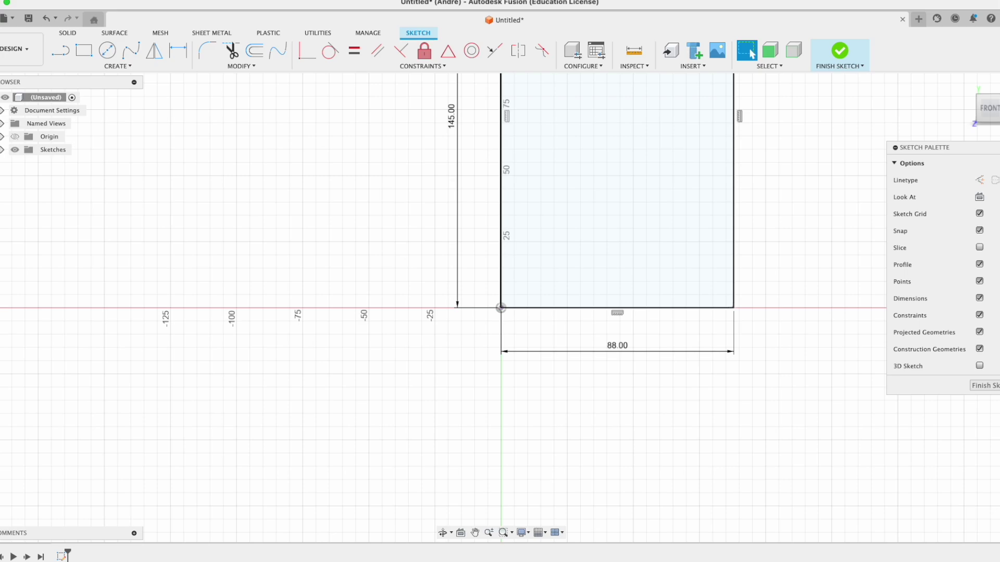
middle_drag(787, 300, 670, 461)
Add a 10 mm wide rectangular strip from the rectangle's lower-right corner.
click(84, 50)
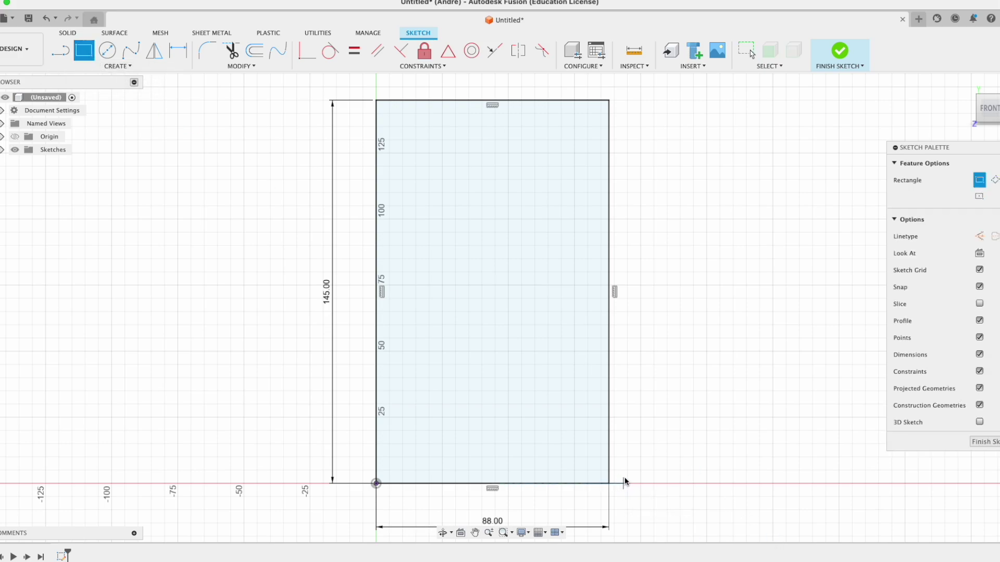
click(608, 483)
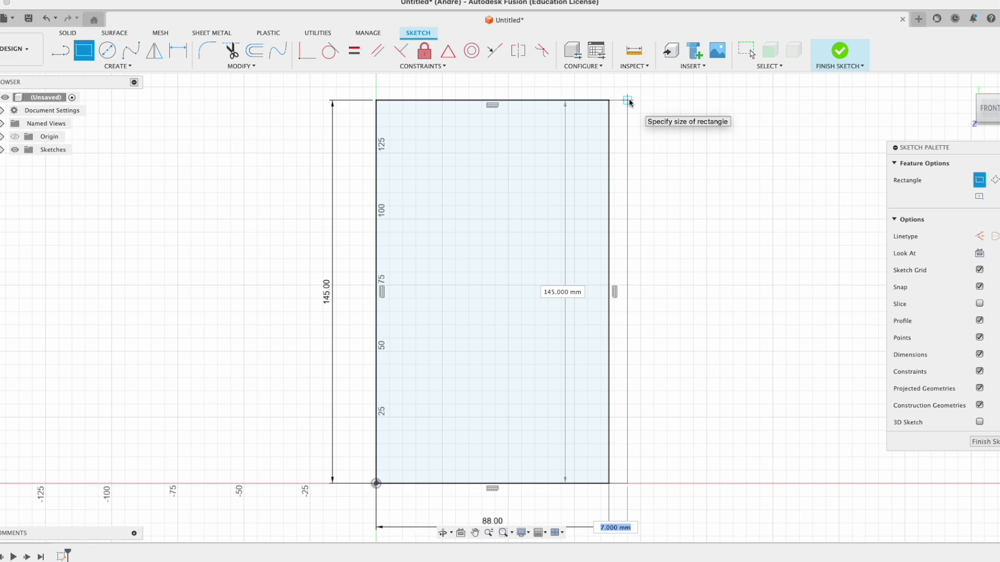
text(10)
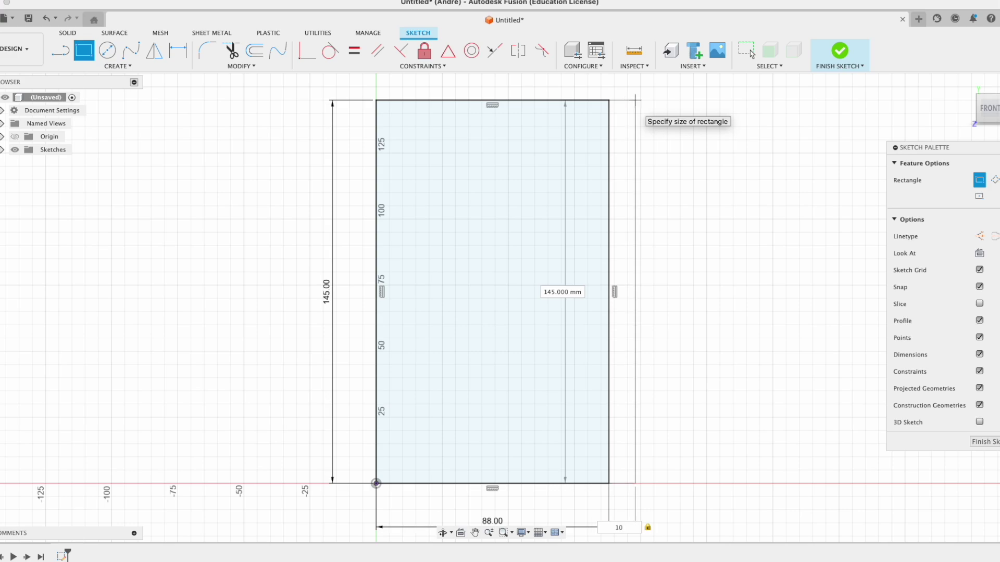
key(Return)
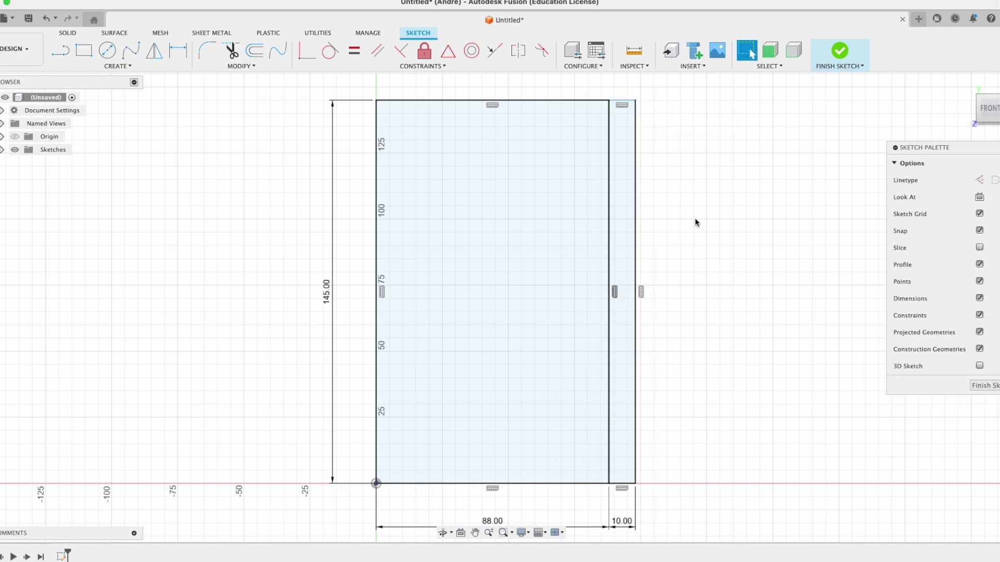
Draw vertical guide lines of 25 mm and 10 mm beside the strip.
key(l)
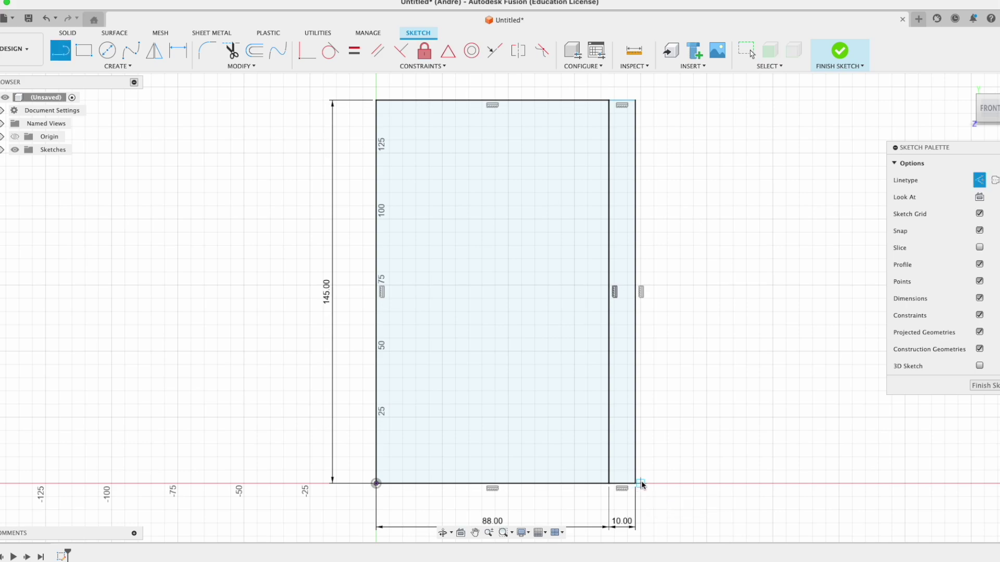
click(652, 483)
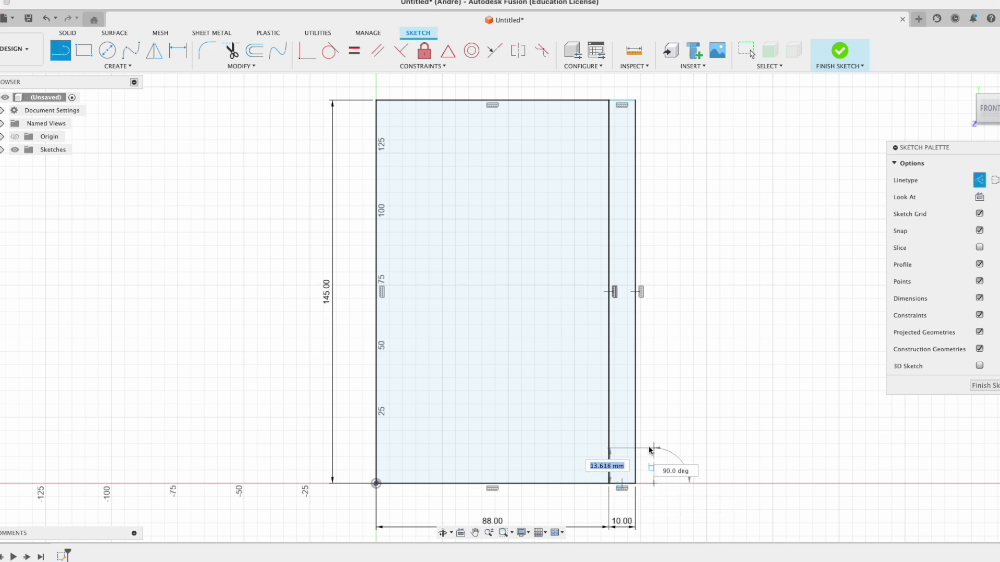
text(25)
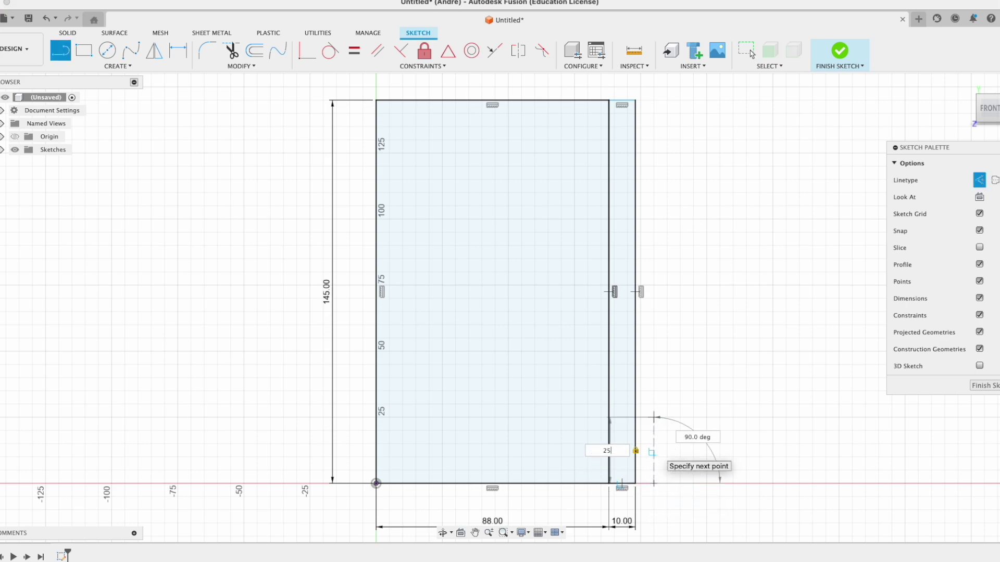
key(Return)
click(749, 52)
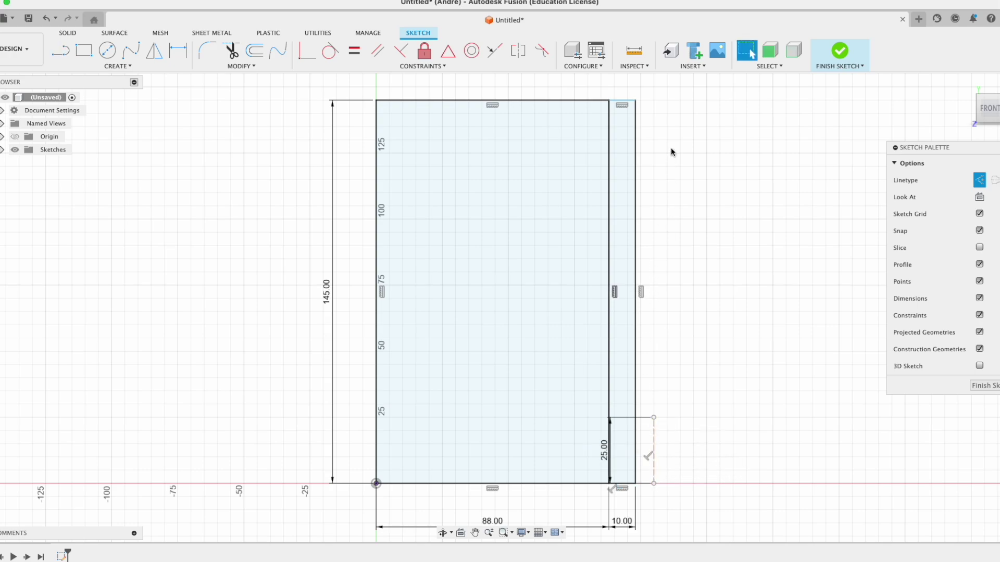
key(l)
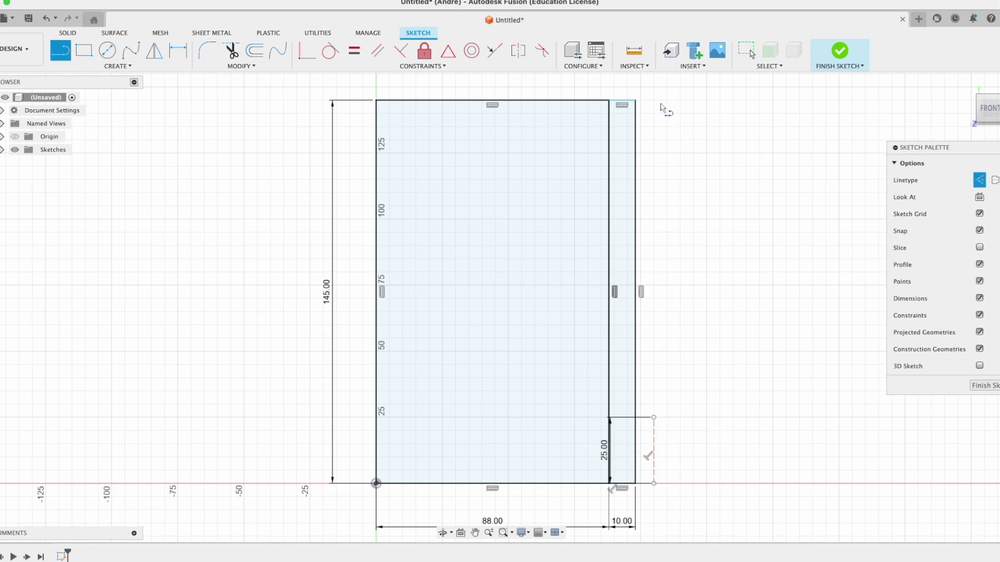
click(655, 103)
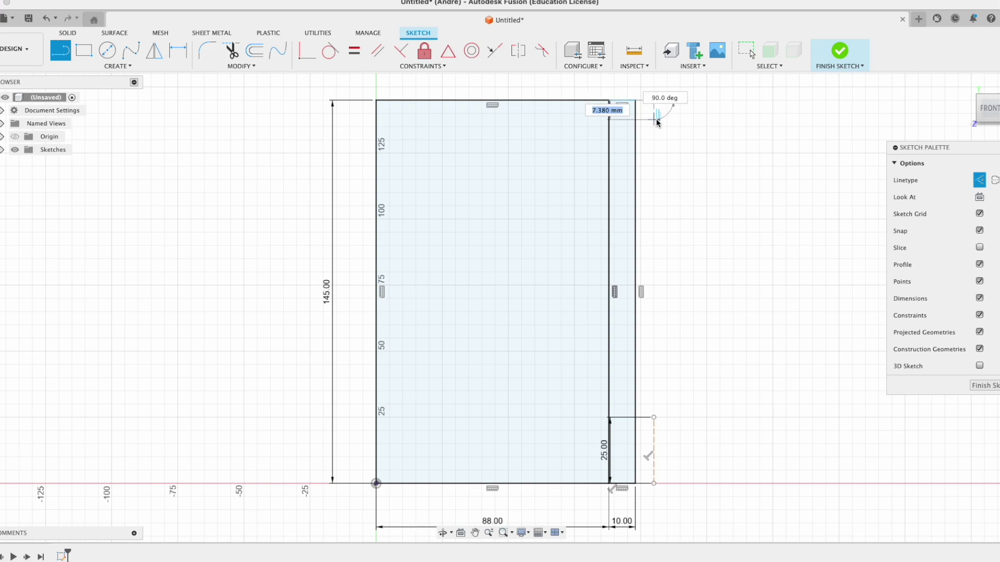
text(10)
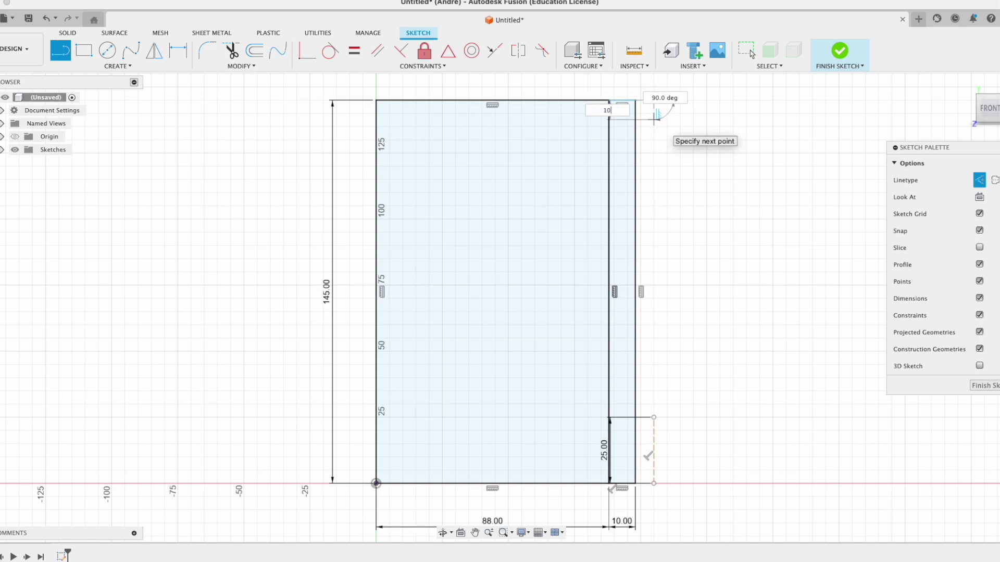
key(Tab)
key(Escape)
scroll(625, 437, up, 4)
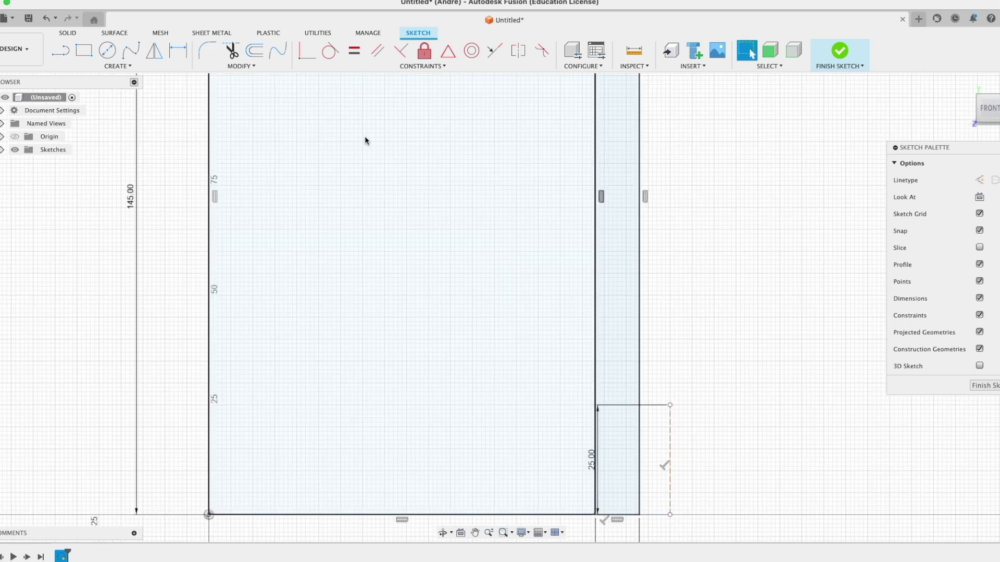
click(124, 68)
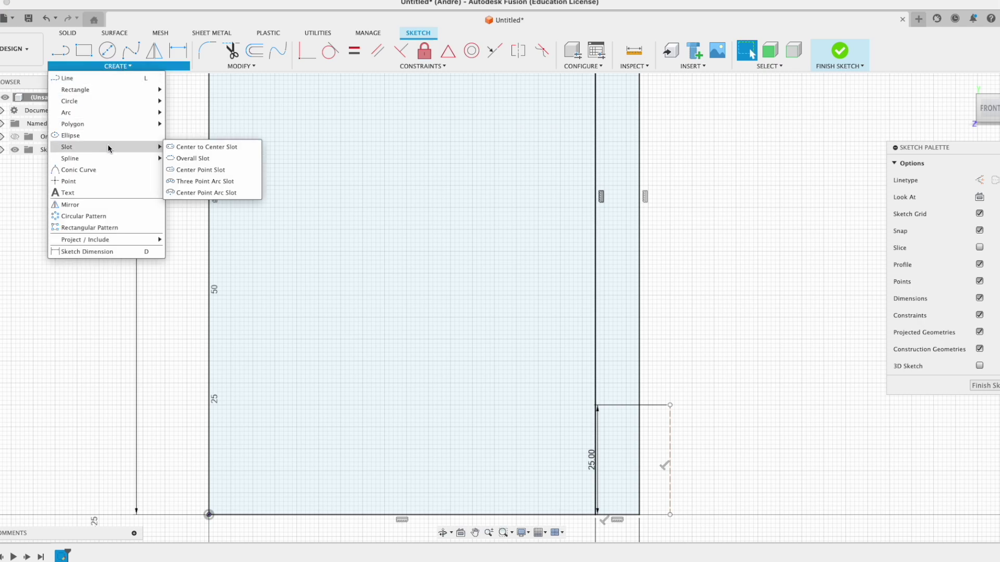
Draw a three-point arc from the strip's bottom corner, curving into the strip.
mouse_move(87, 112)
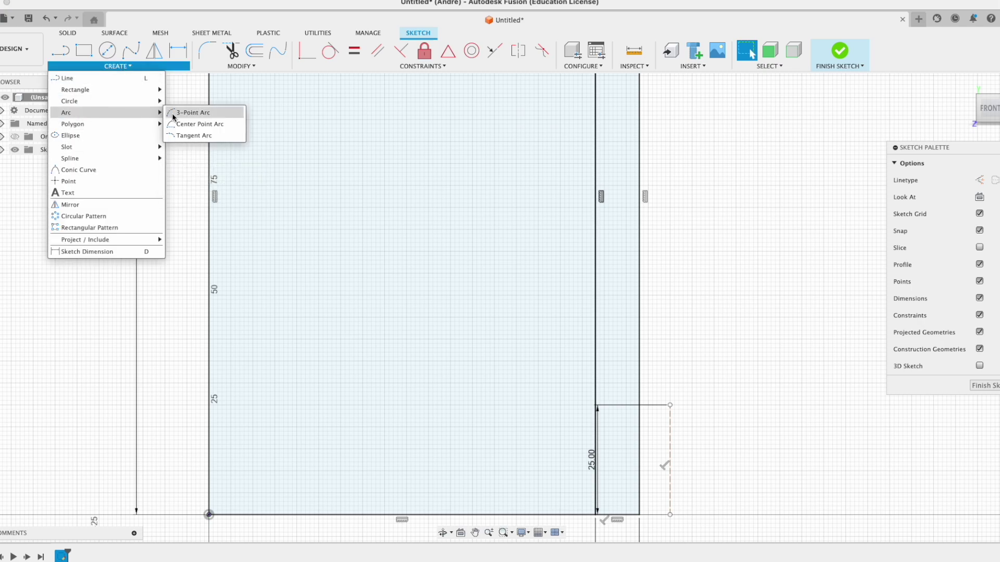
click(178, 114)
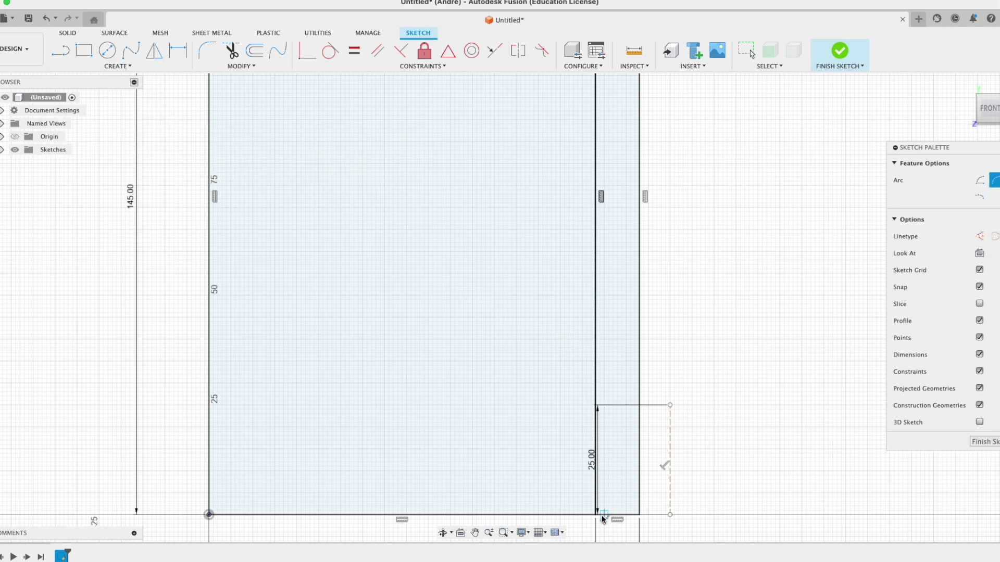
click(596, 514)
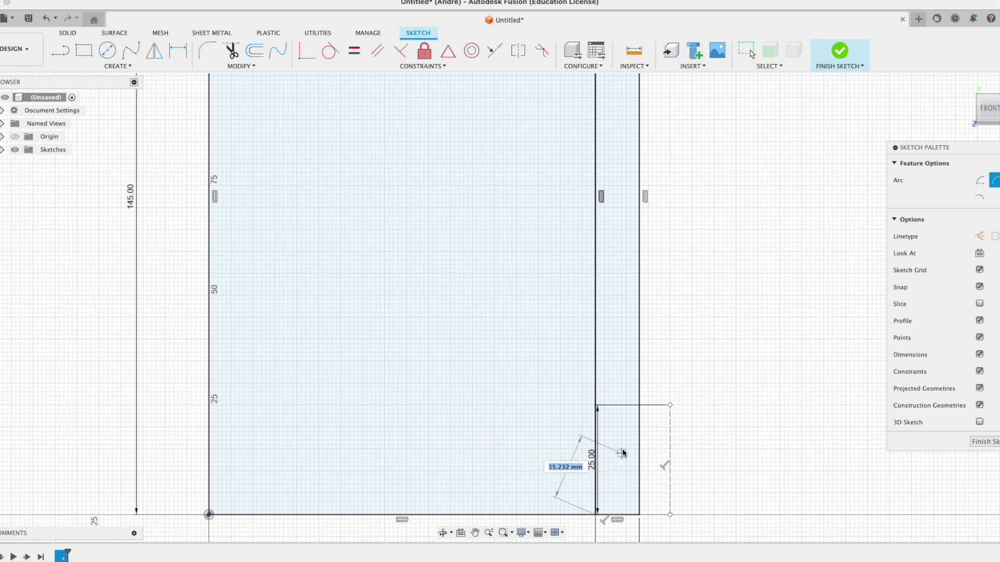
click(639, 405)
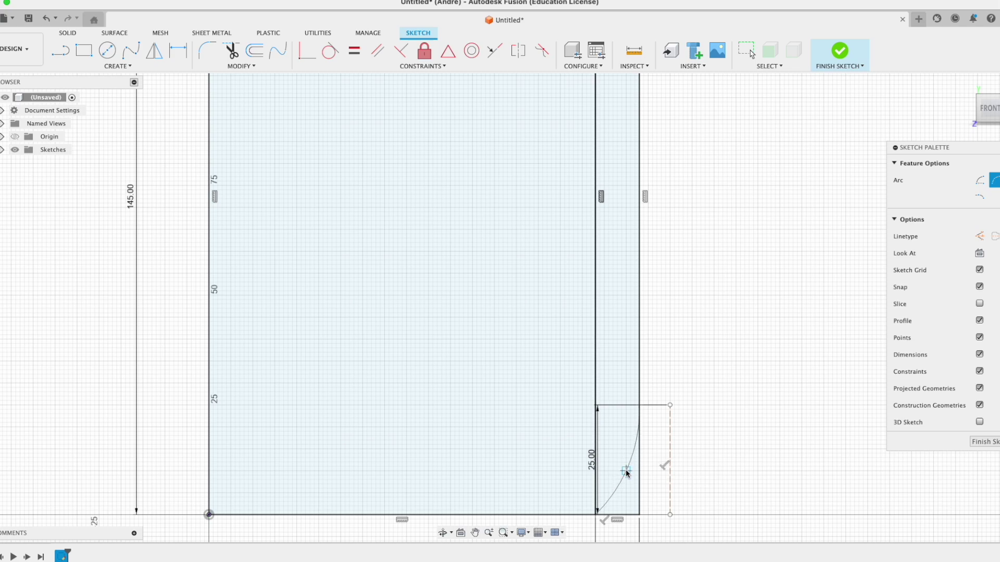
click(626, 472)
Draw a second three-point arc at the strip's top corner.
middle_drag(671, 288, 694, 523)
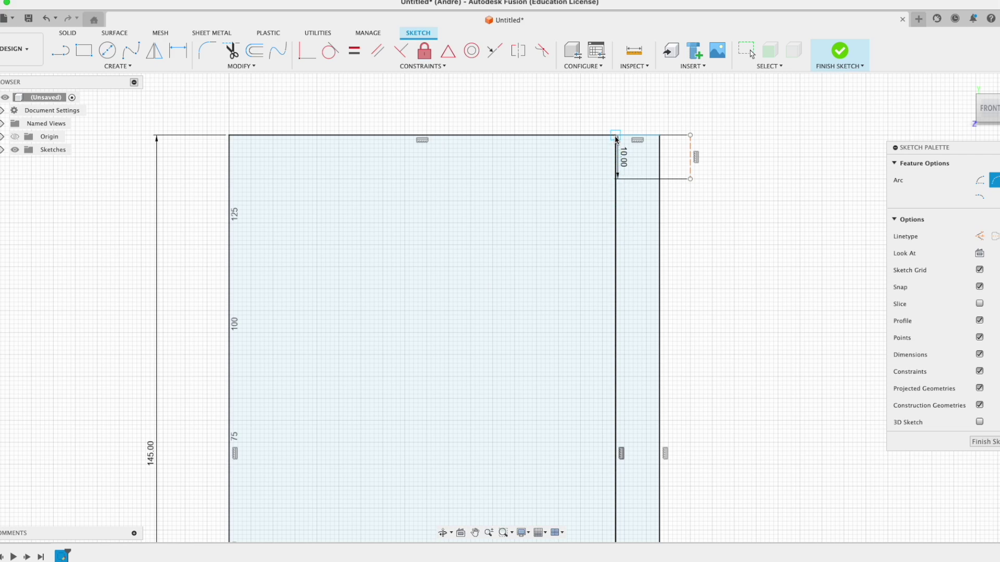
click(616, 136)
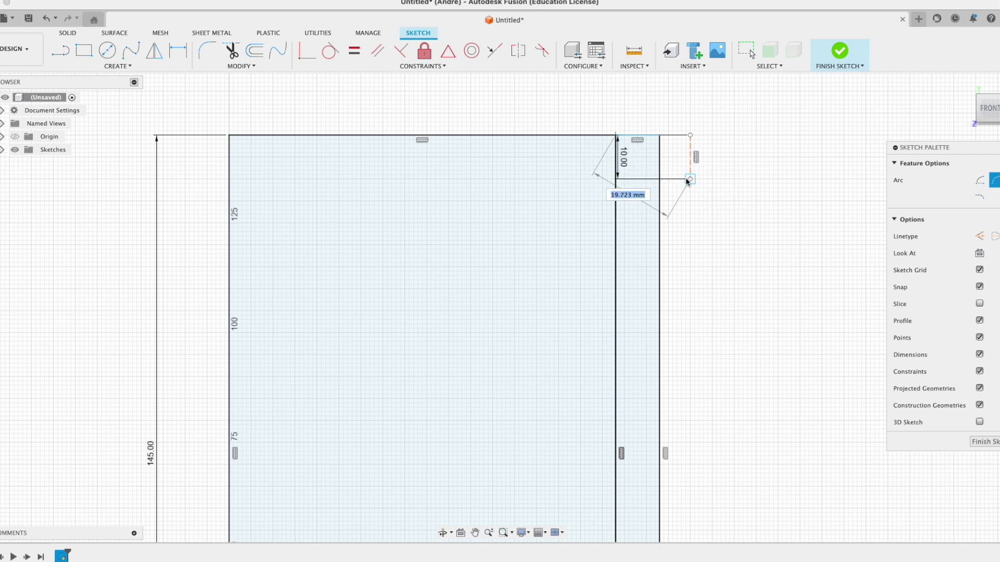
click(658, 179)
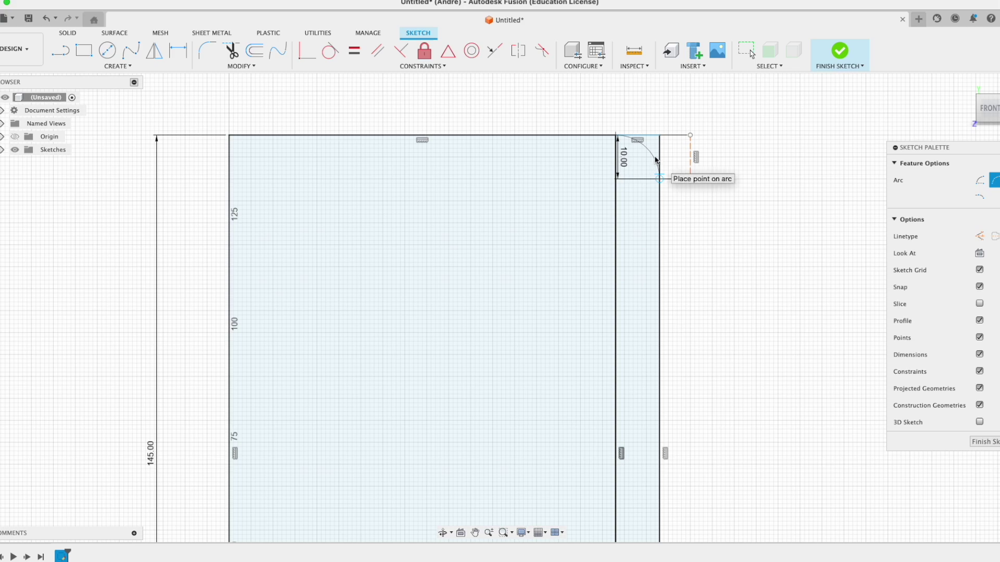
click(657, 165)
scroll(687, 213, up, 5)
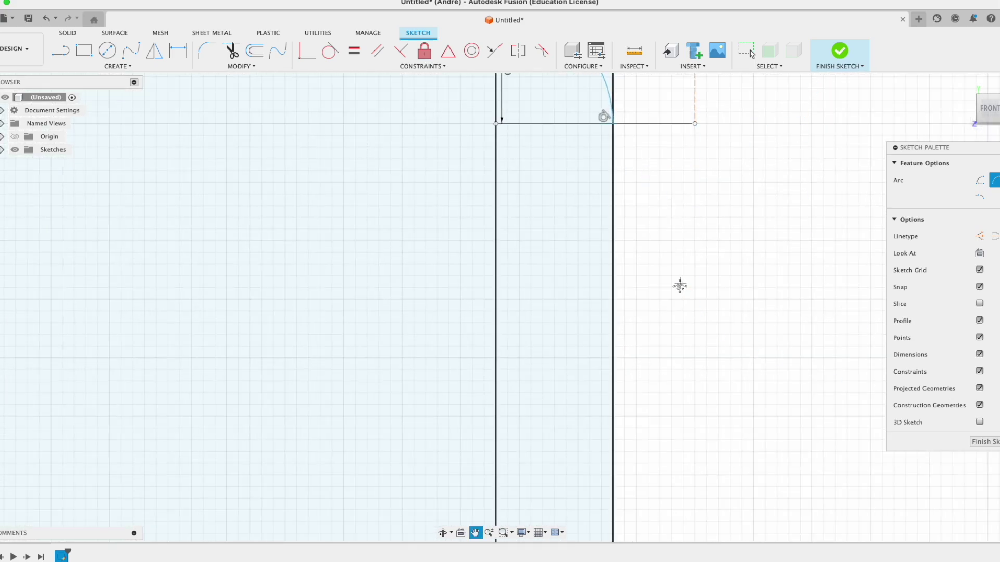
middle_drag(680, 283, 694, 487)
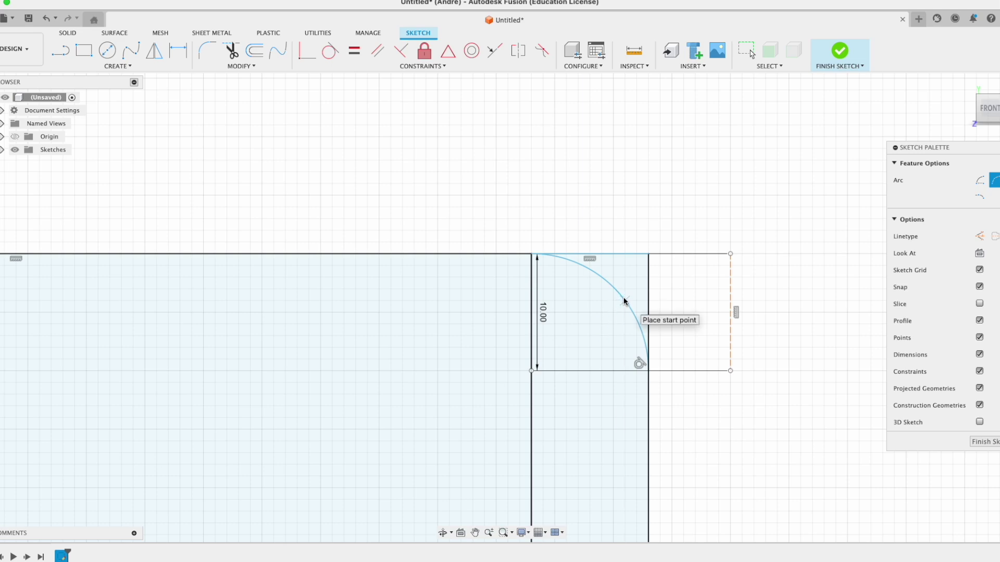
Adjust the top corner arc to roughly 10 mm radius and finish the sketch.
key(Escape)
click(635, 317)
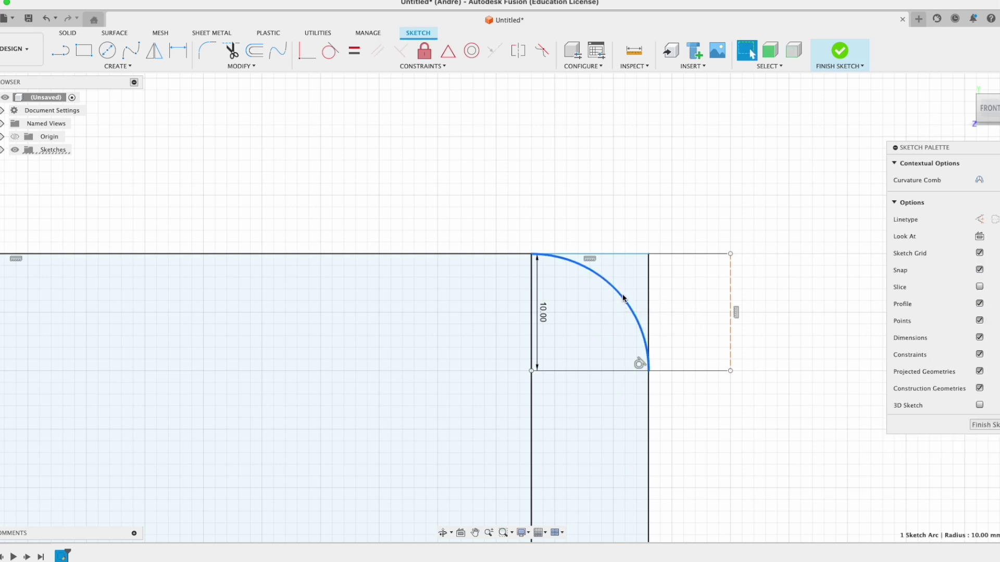
drag(623, 303, 628, 305)
click(987, 425)
click(987, 426)
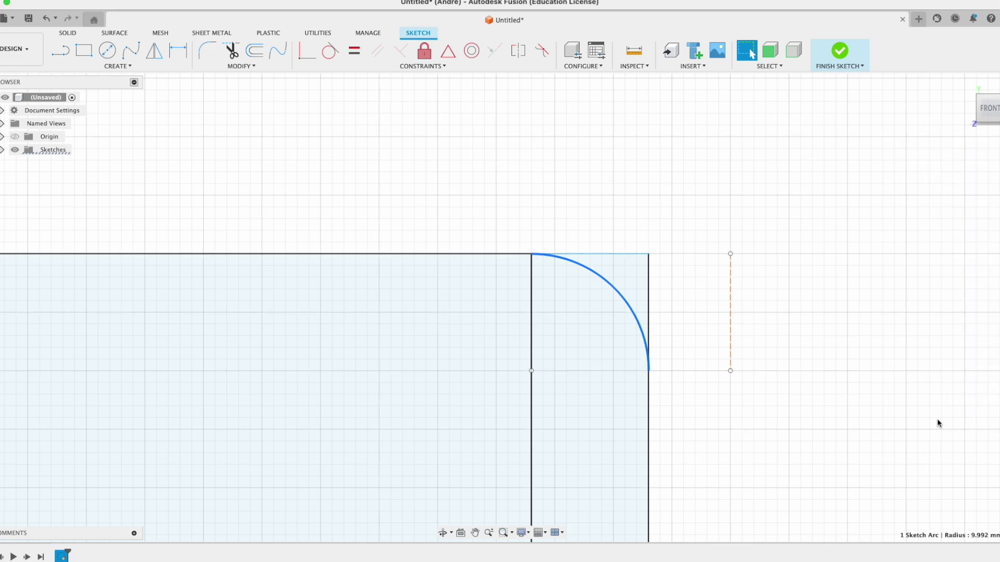
Revolve the 88 × 145 mm rectangle profile 360° about its left edge into a cylinder.
scroll(720, 376, down, 5)
middle_drag(760, 422, 748, 214)
scroll(752, 281, down, 3)
middle_drag(800, 338, 799, 302)
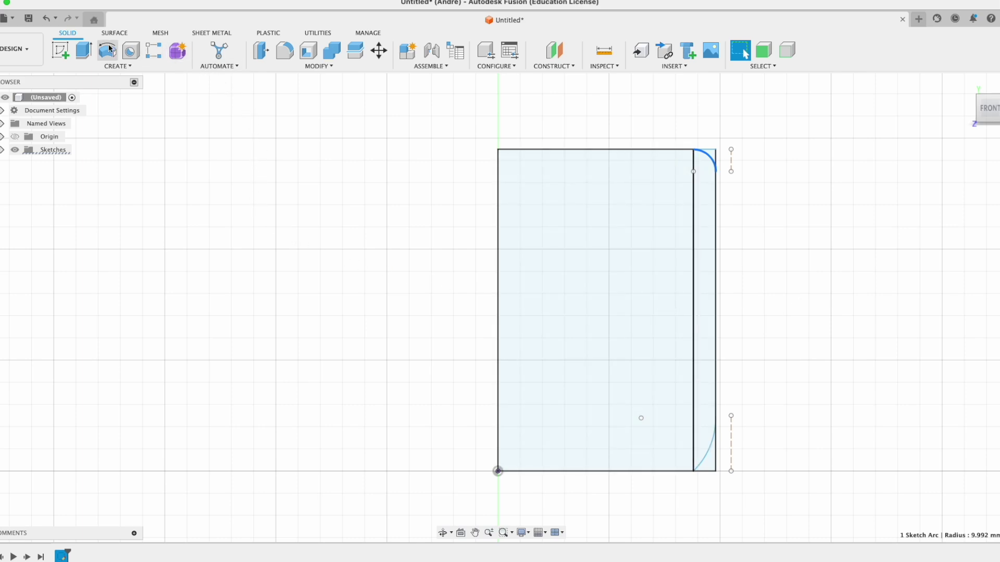
click(558, 275)
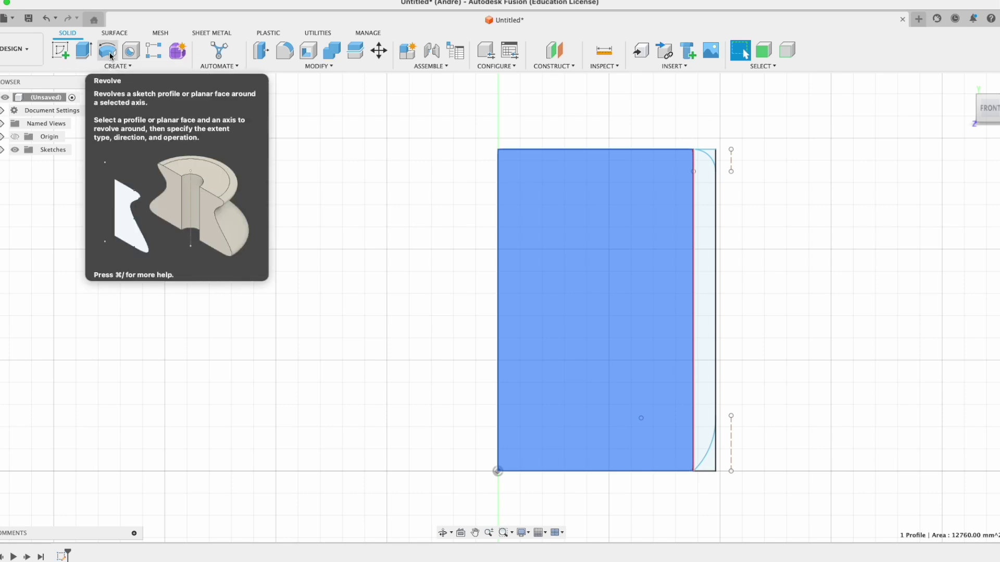
click(533, 316)
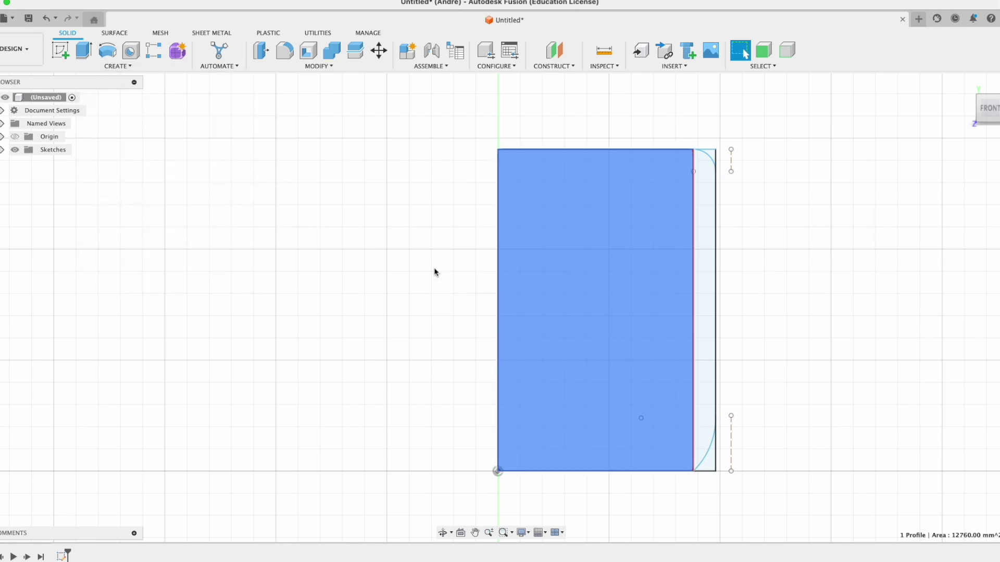
click(108, 52)
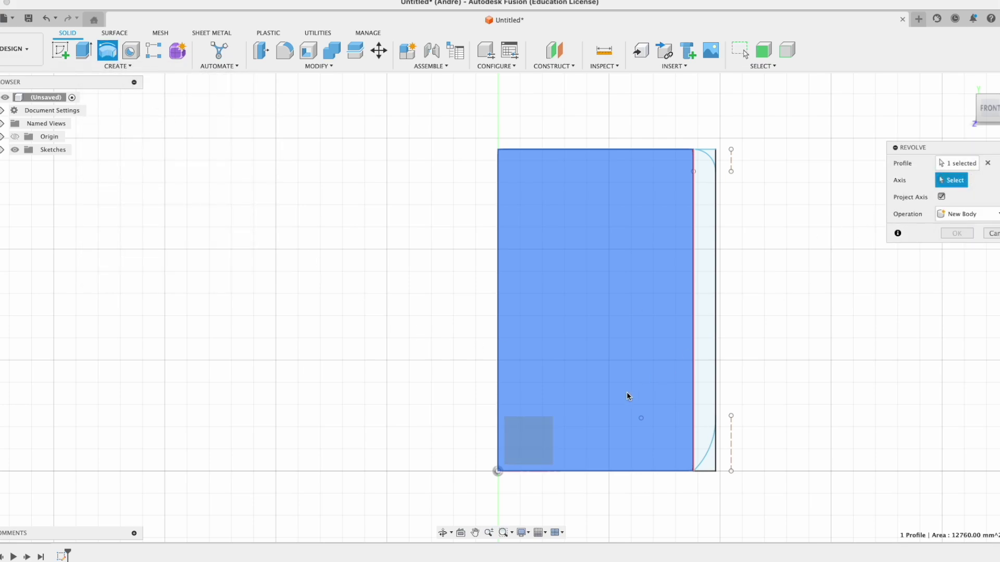
click(498, 457)
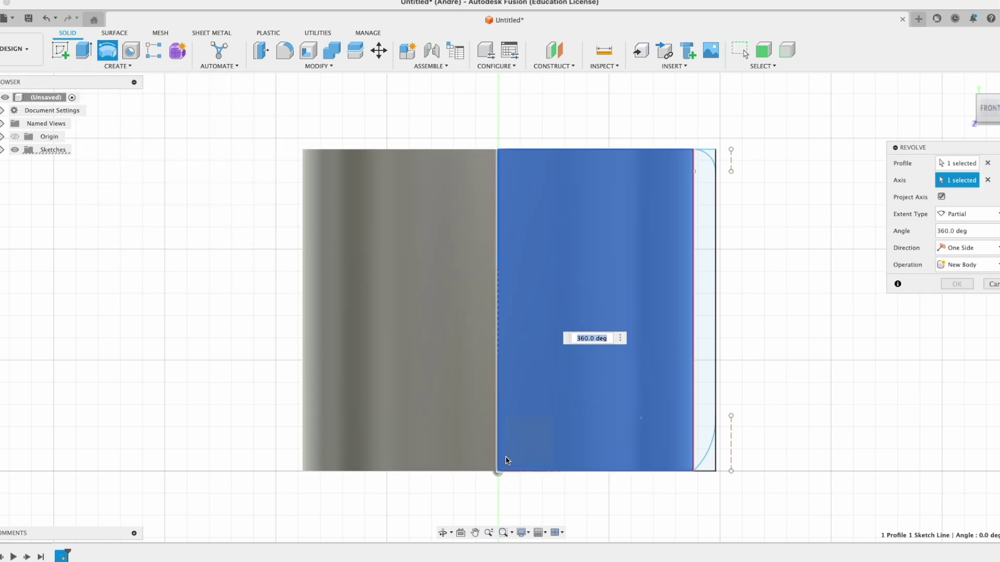
click(956, 284)
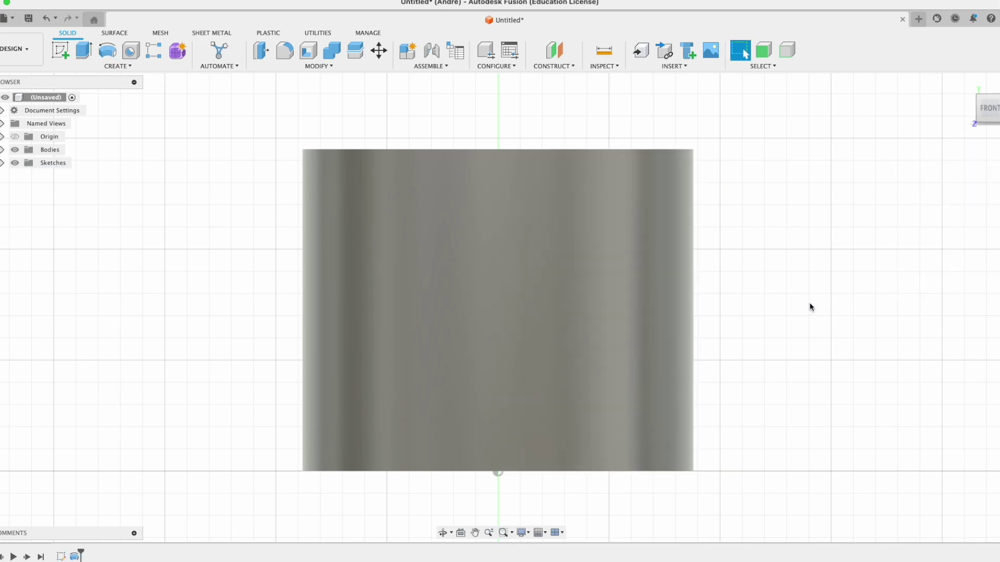
shift+middle_drag(811, 283, 811, 295)
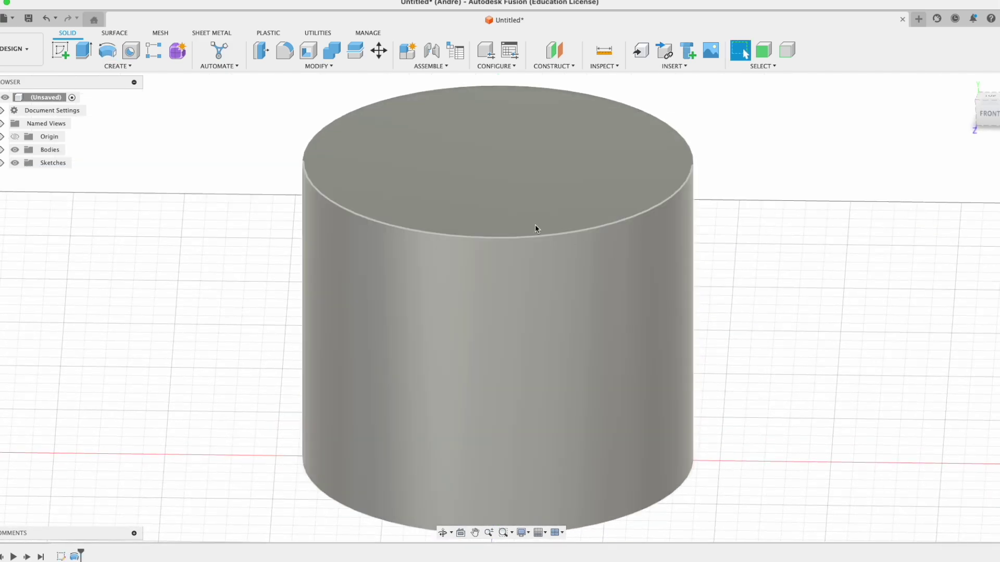
Shell the cylinder with 3 mm inside thickness, removing the top face.
click(309, 50)
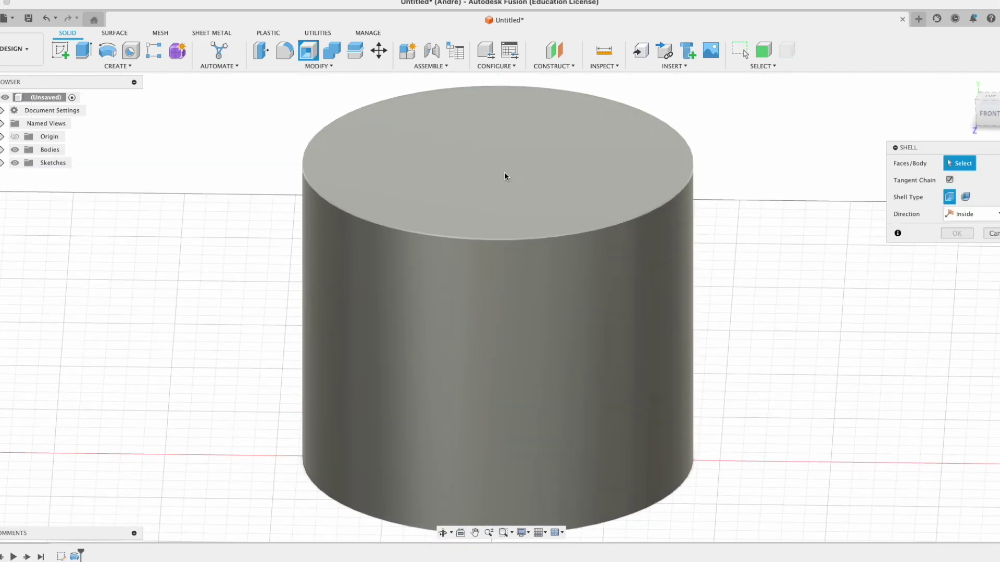
click(505, 174)
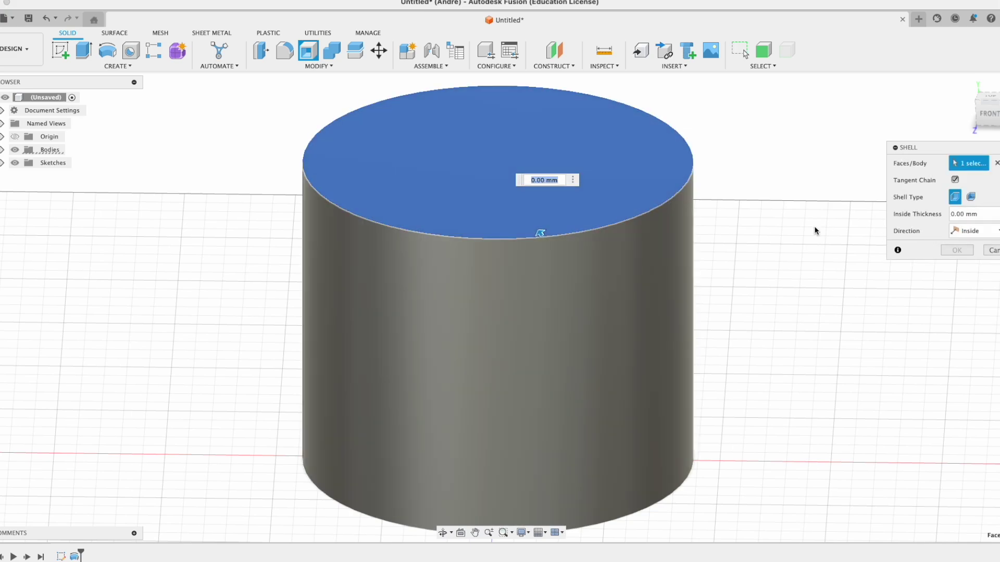
text(1)
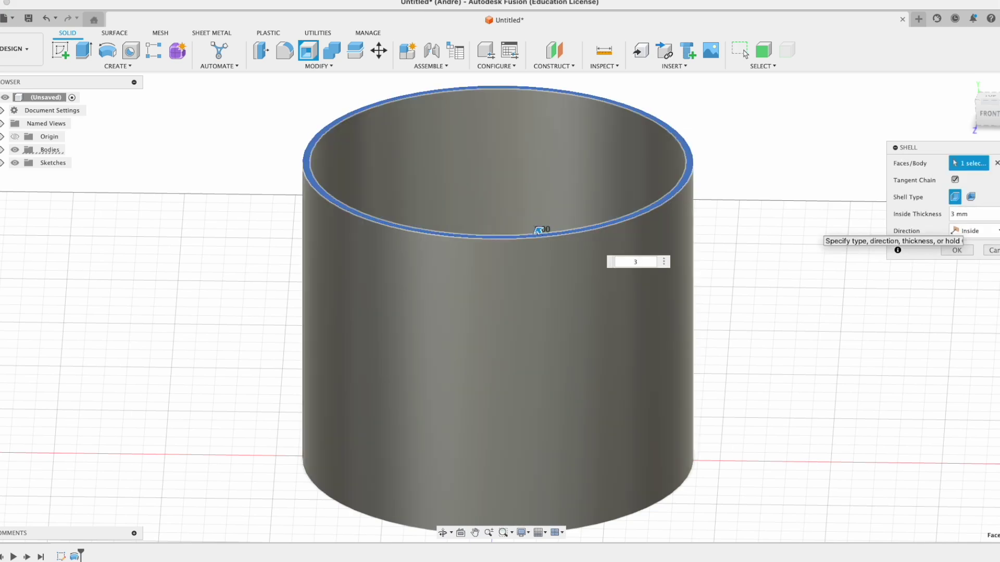
key(Return)
shift+middle_drag(814, 231, 529, 300)
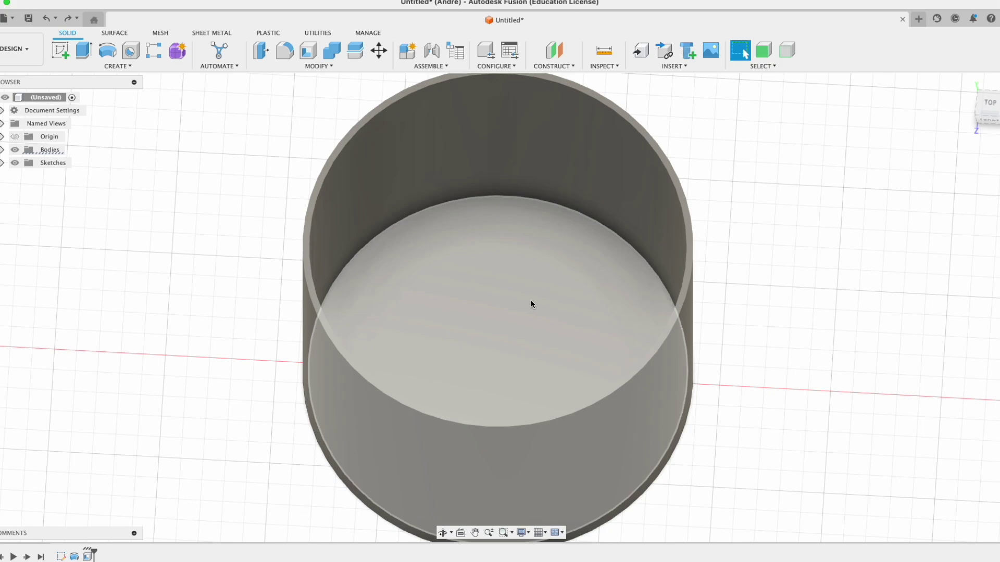
click(530, 300)
Extrude the pot's inner floor face 7 mm to form the base.
key(e)
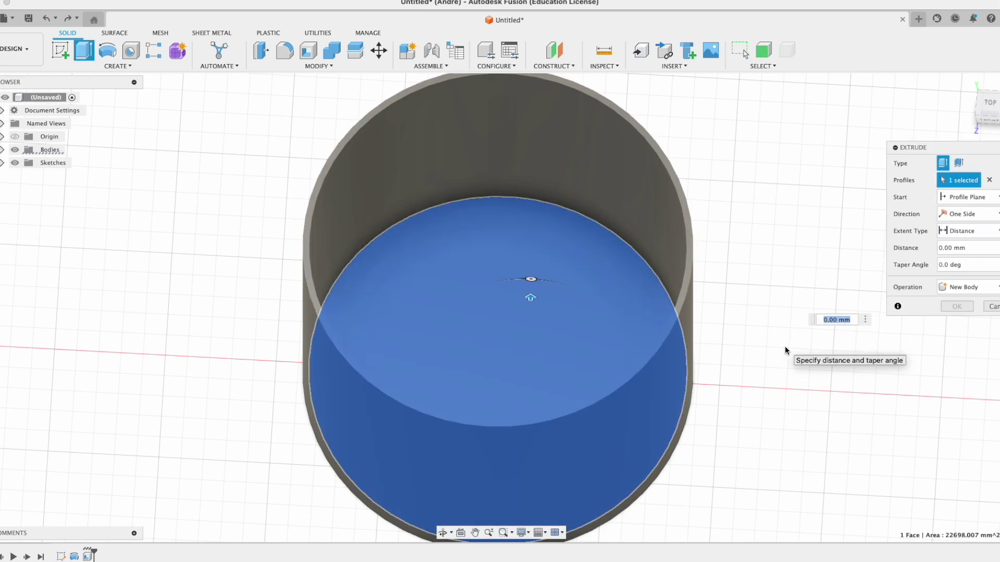
text(7)
key(Return)
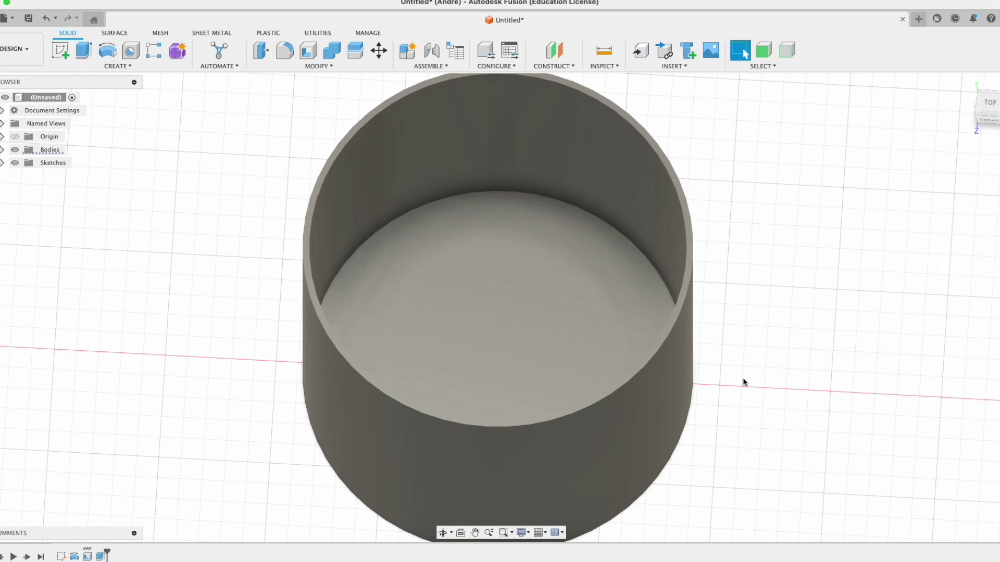
shift+middle_drag(743, 381, 779, 376)
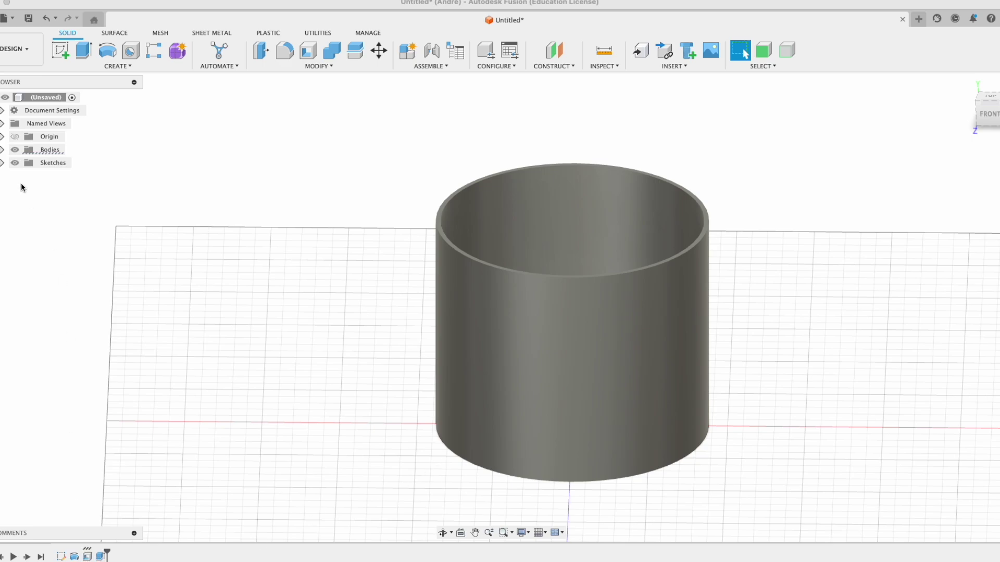
Show Sketch1 and revolve the thin rounded strip about its vertical line as a new body.
click(3, 163)
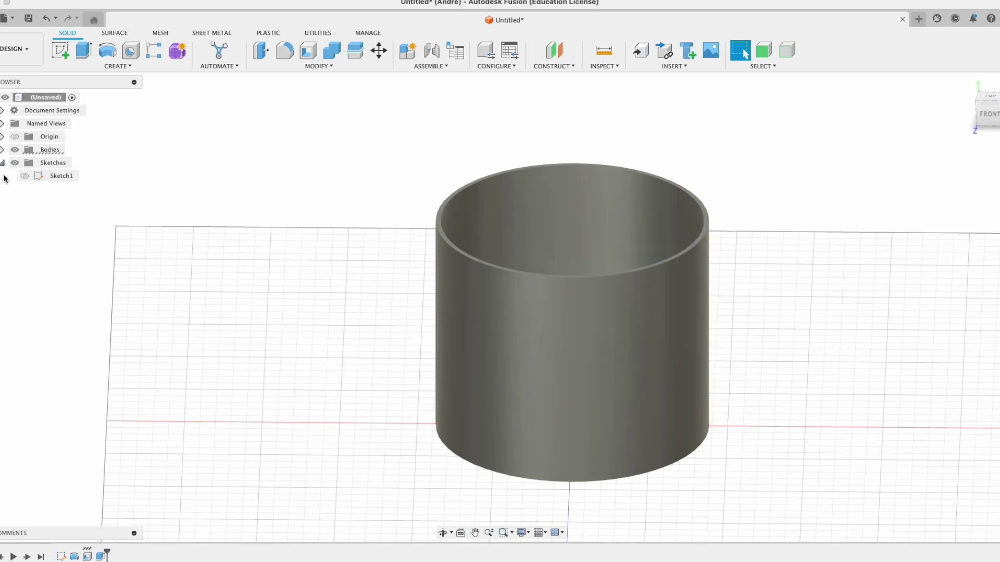
click(24, 176)
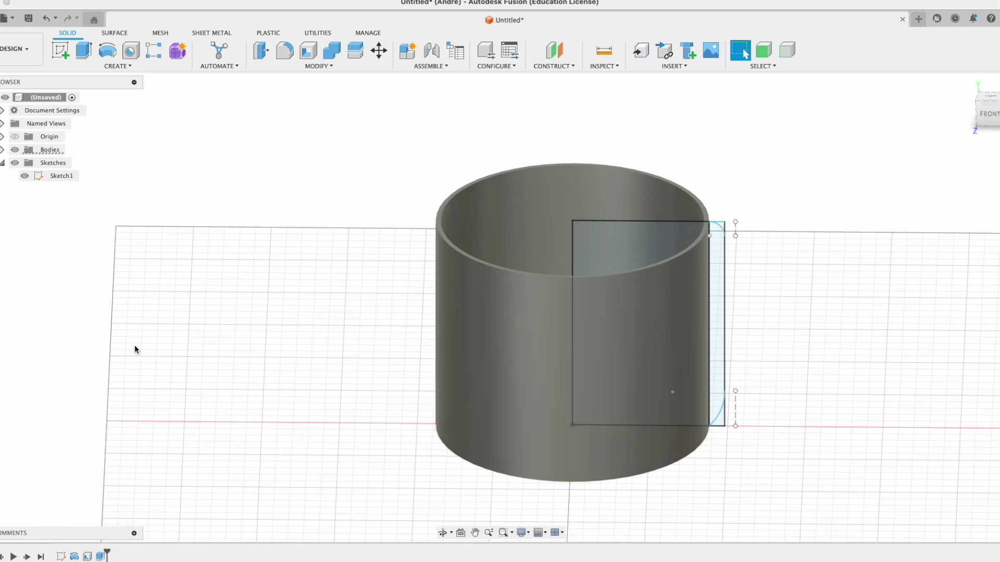
click(107, 50)
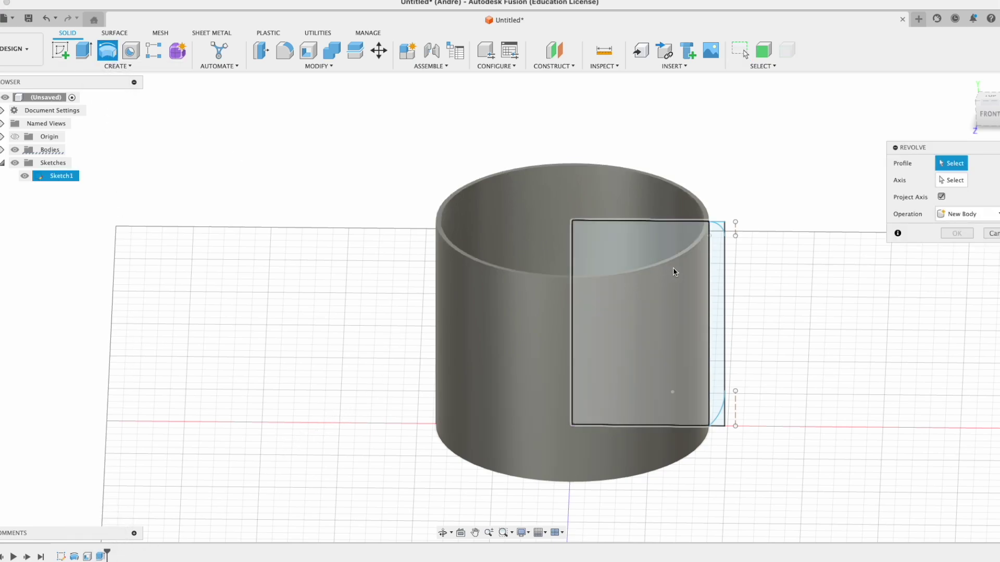
click(717, 266)
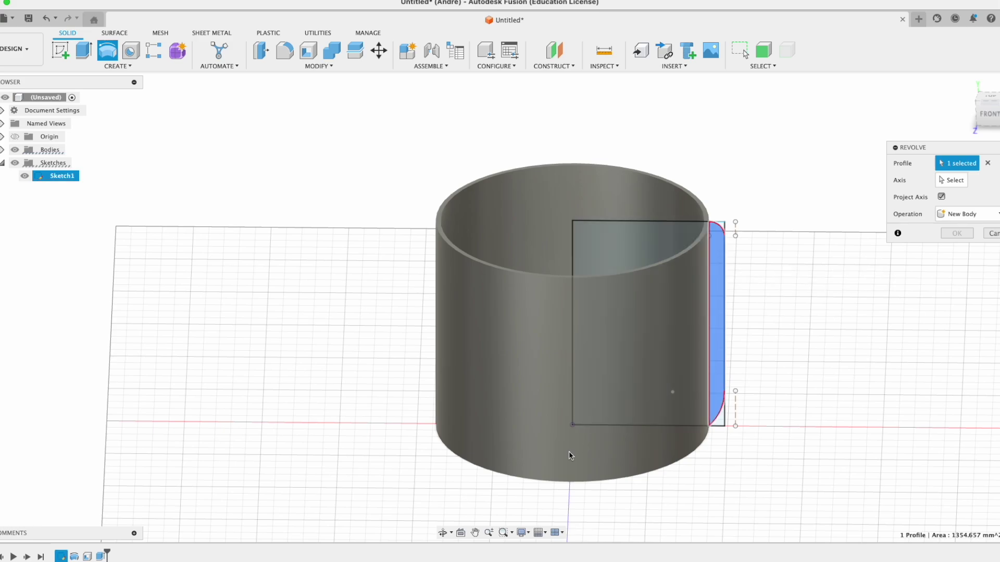
click(952, 180)
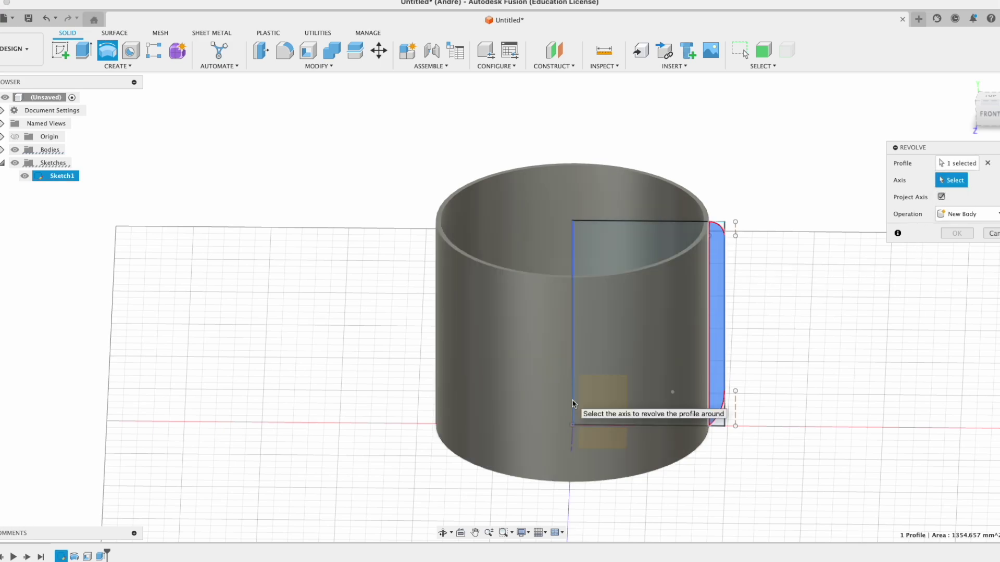
click(573, 404)
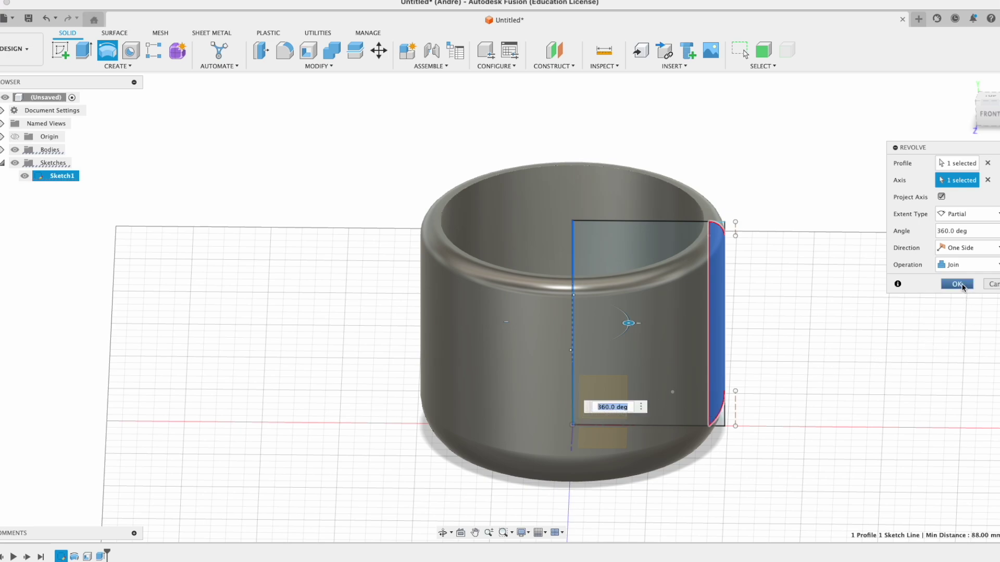
click(963, 265)
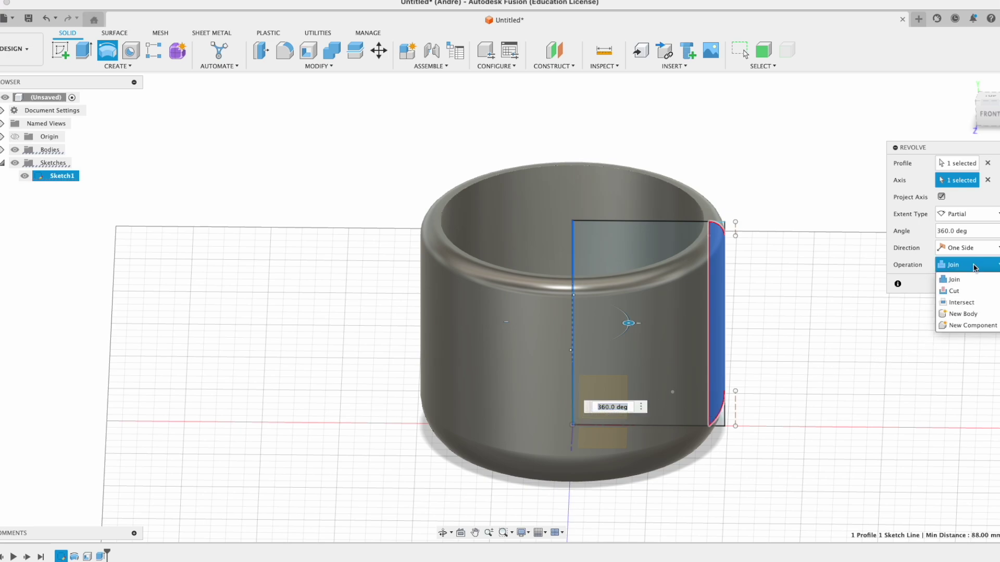
click(961, 314)
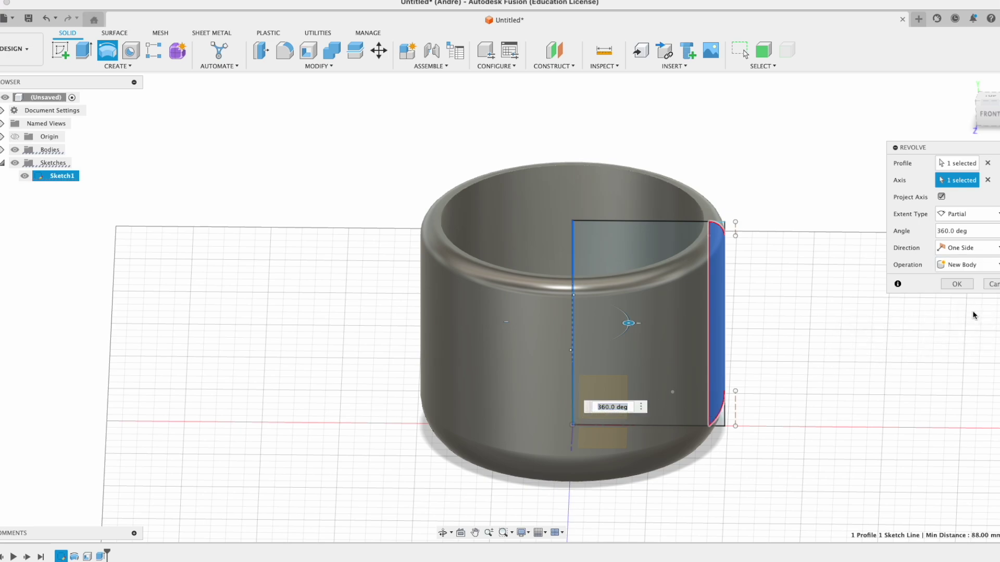
click(957, 284)
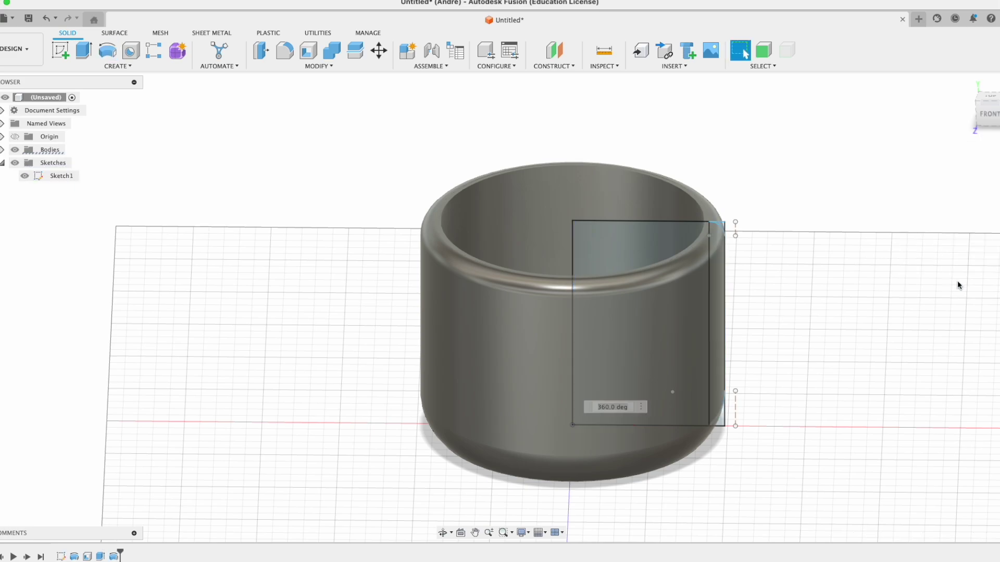
click(2, 163)
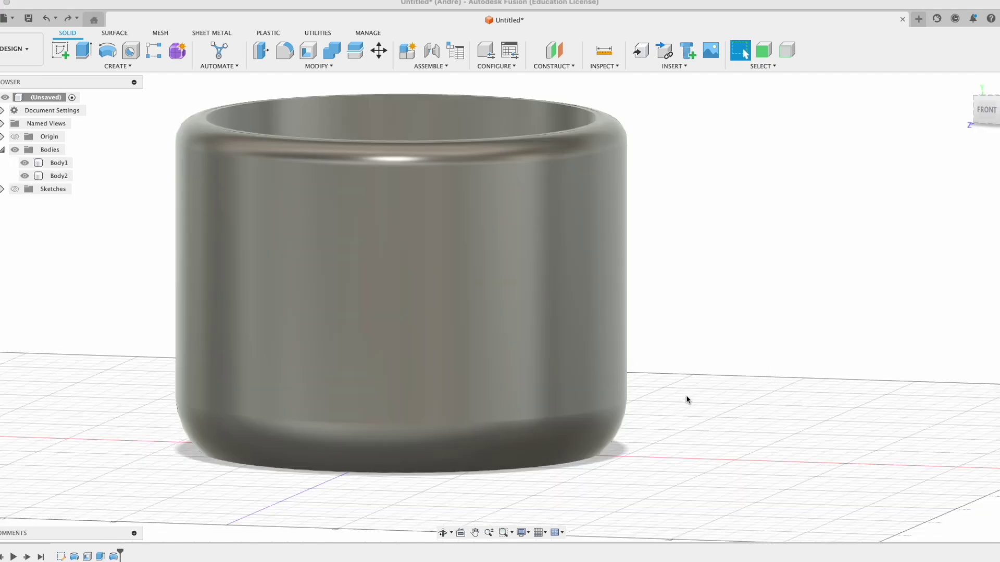
Create a construction plane offset 10 mm from the ground origin plane.
click(558, 52)
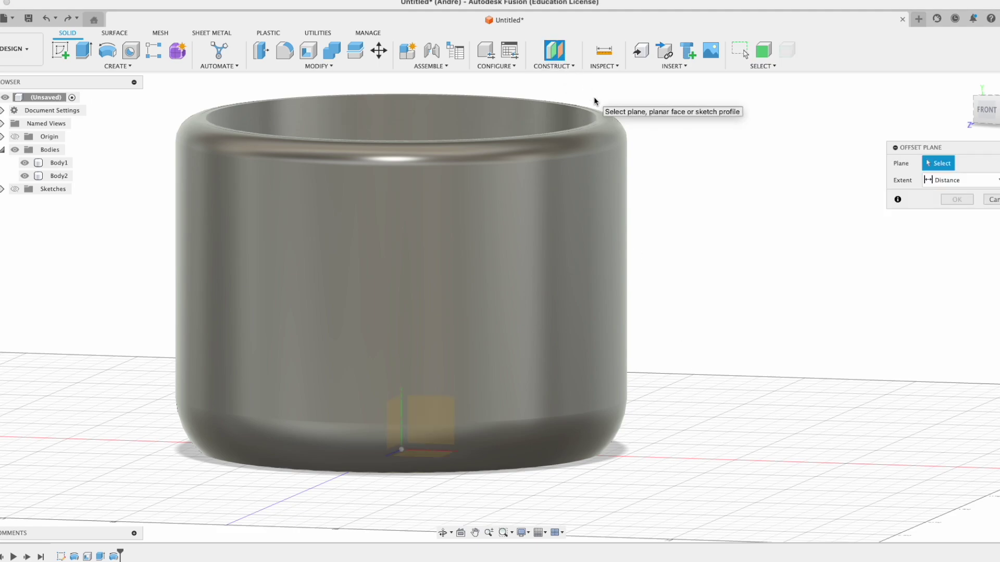
click(554, 66)
click(566, 77)
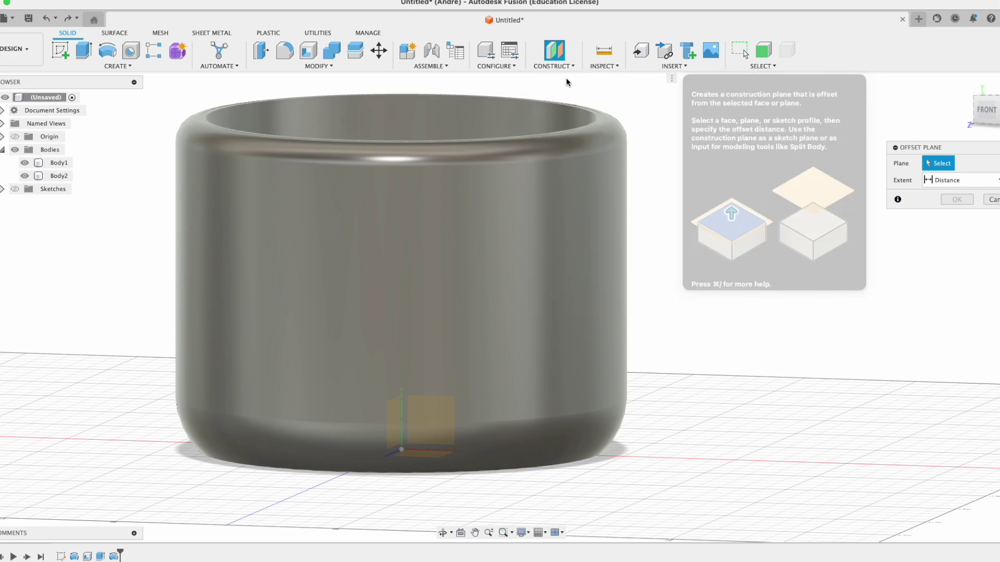
shift+middle_drag(717, 384, 658, 389)
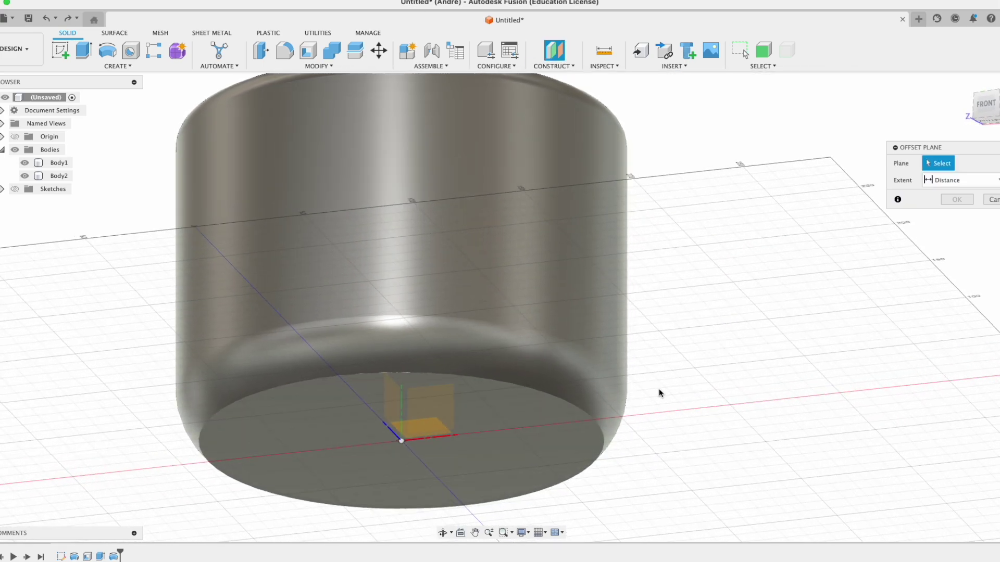
click(430, 431)
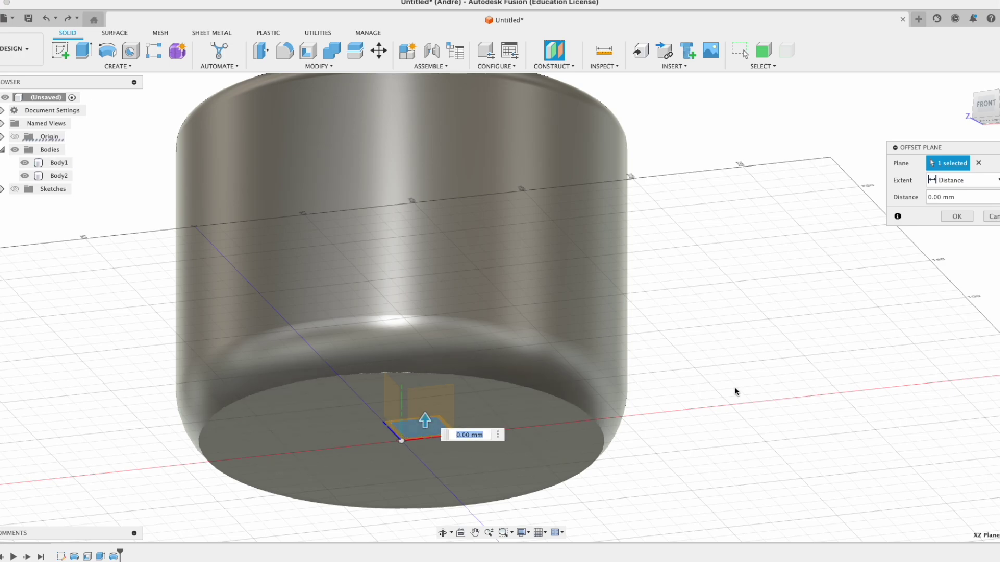
text(10)
key(Return)
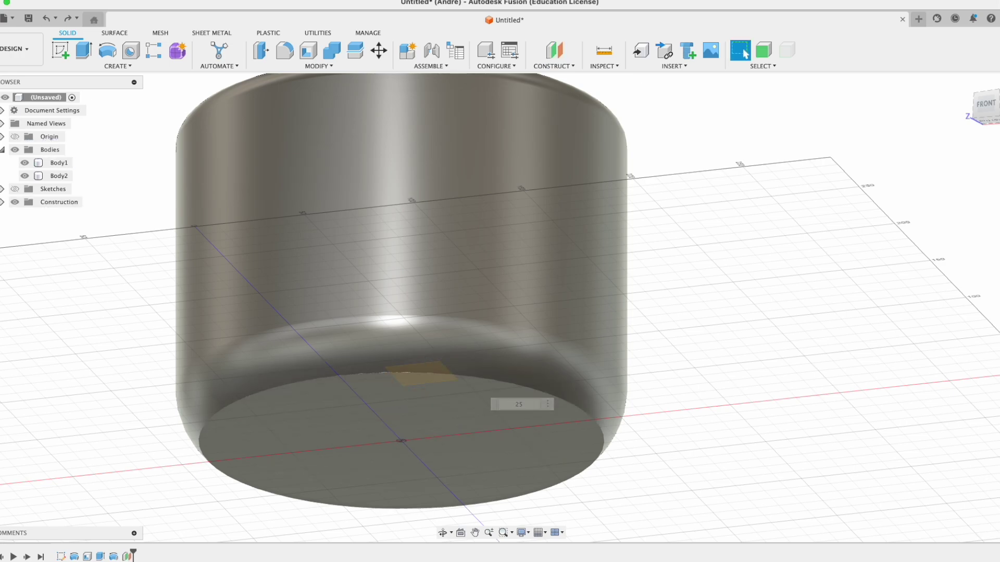
shift+middle_drag(785, 330, 749, 392)
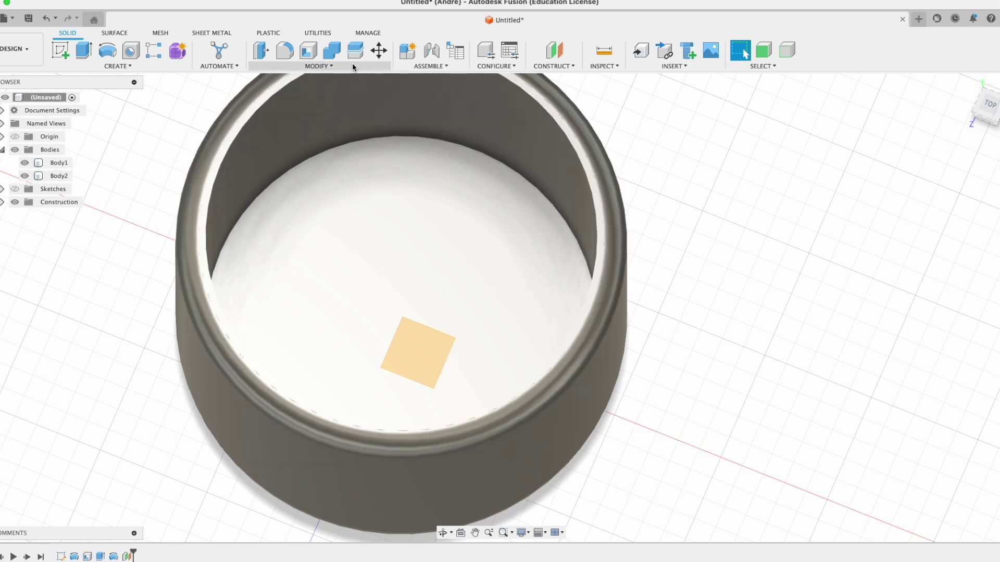
click(352, 64)
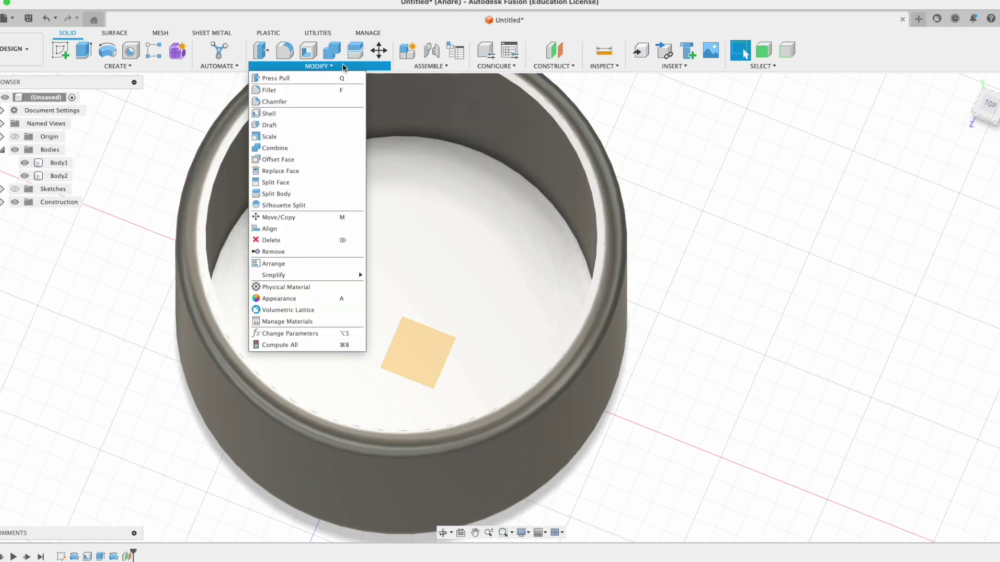
Split the pot ring body at the offset plane, producing Body4.
click(317, 194)
click(594, 412)
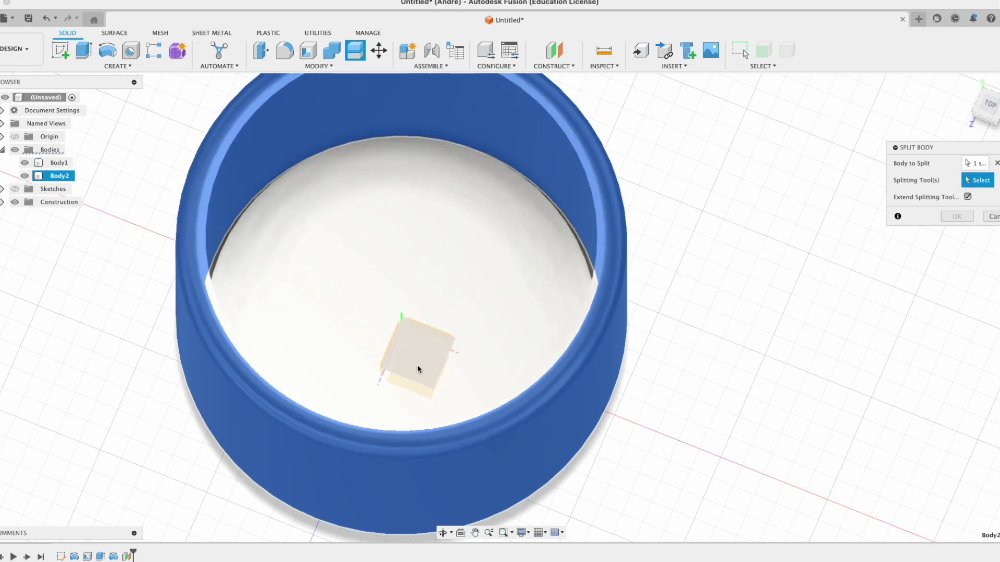
click(418, 368)
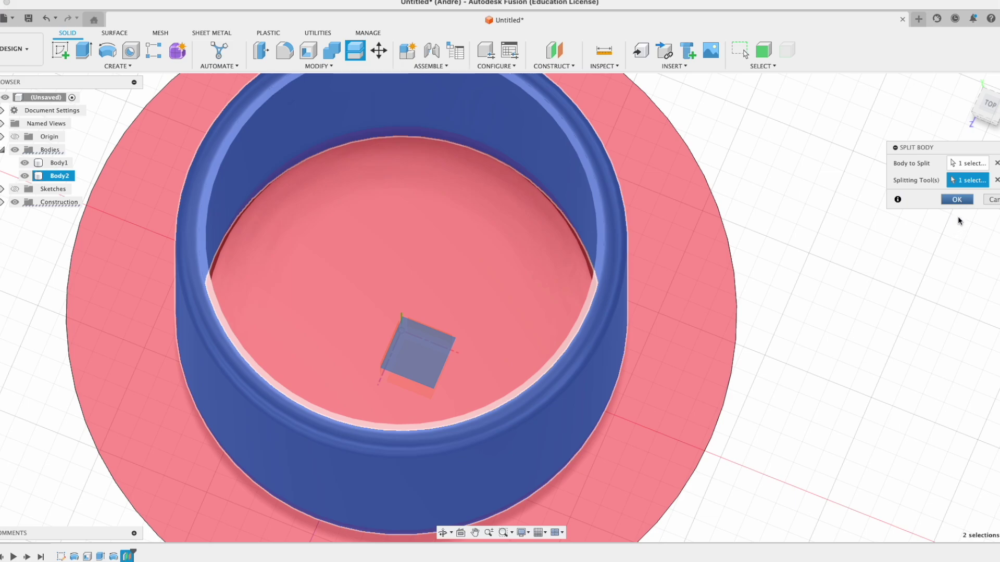
click(956, 200)
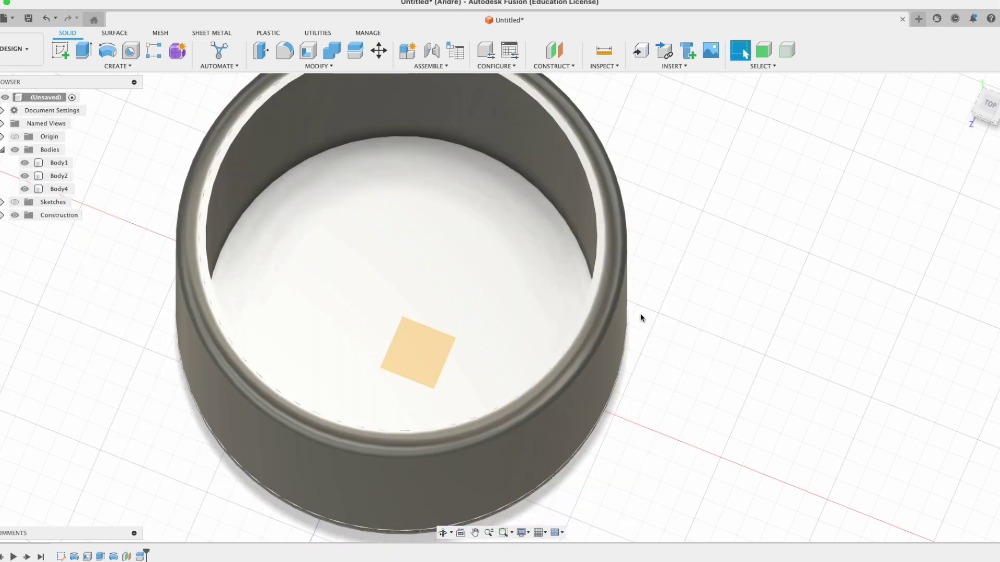
shift+middle_drag(694, 350, 698, 330)
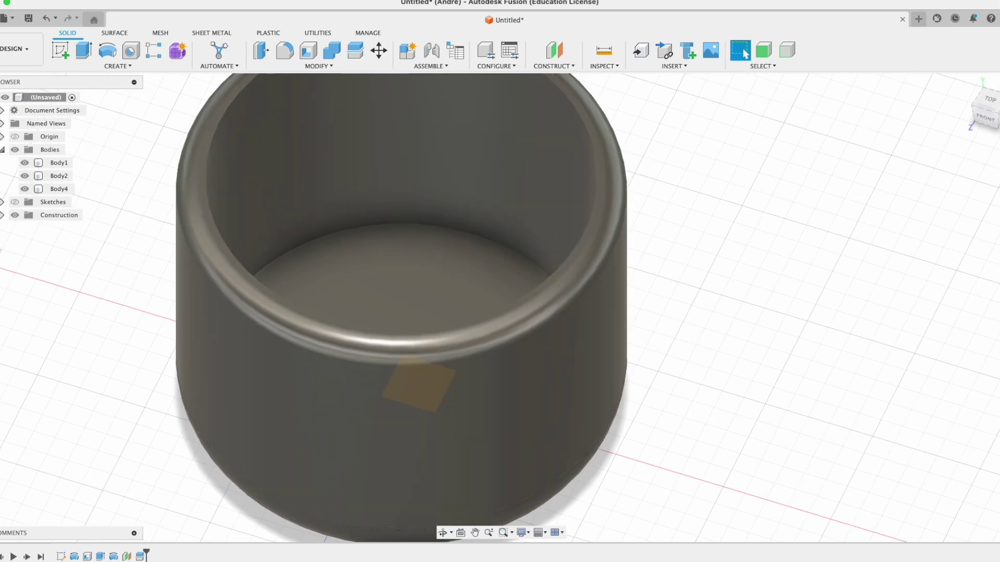
Hide the Construction folder, Body1 and Body2, leaving only the rimmed wall body.
click(14, 217)
click(15, 216)
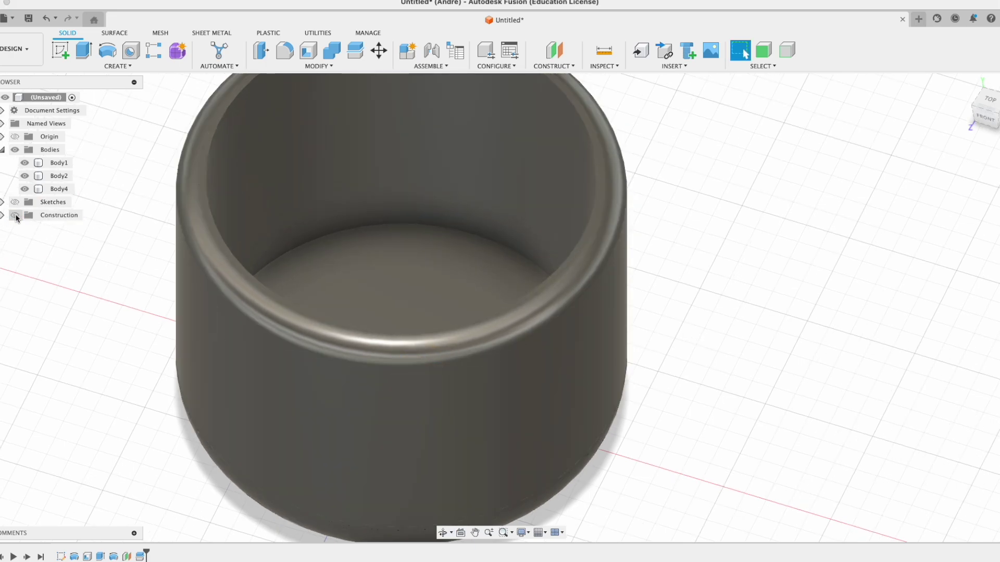
middle_drag(700, 466, 751, 368)
shift+middle_drag(762, 316, 761, 350)
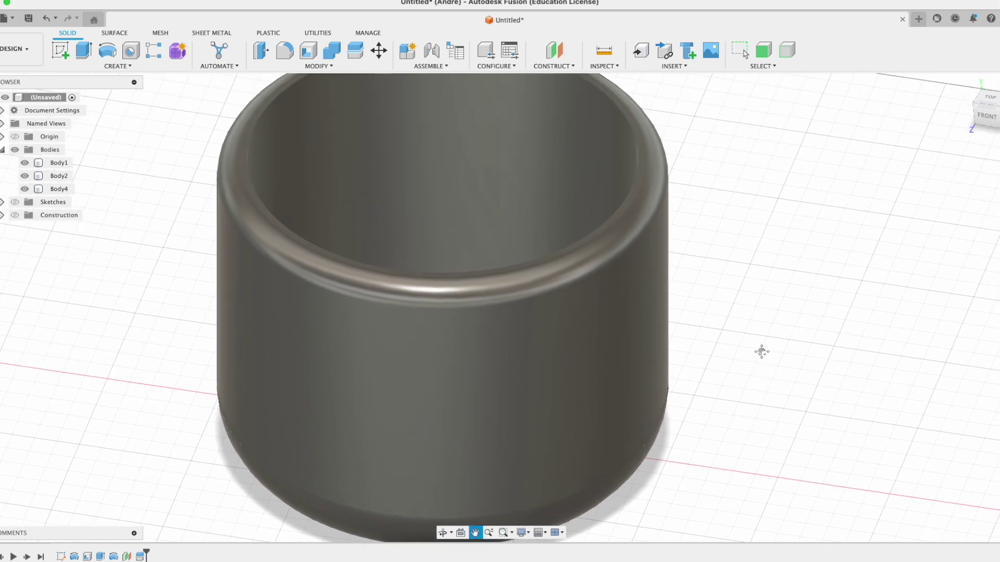
scroll(761, 353, down, 1)
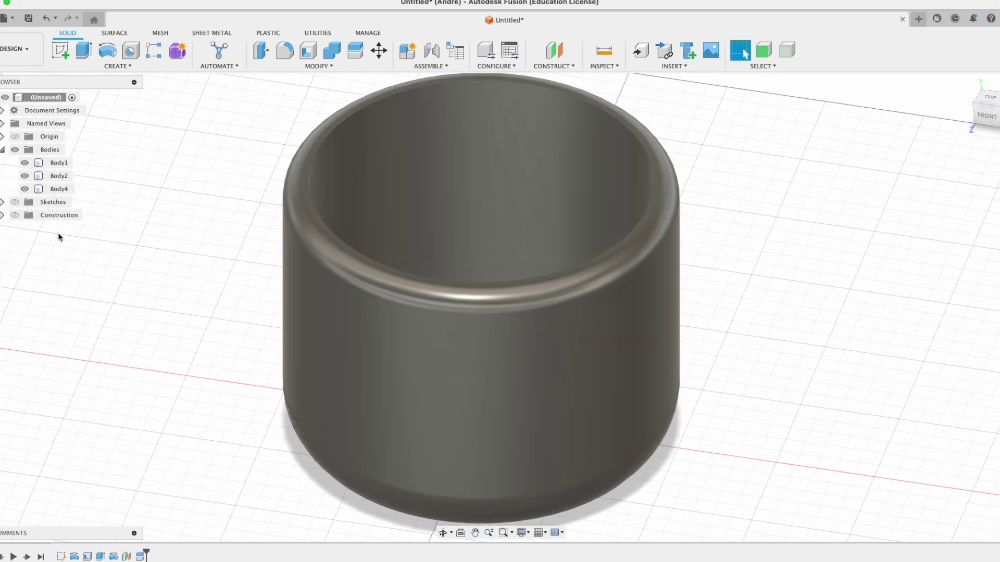
click(25, 164)
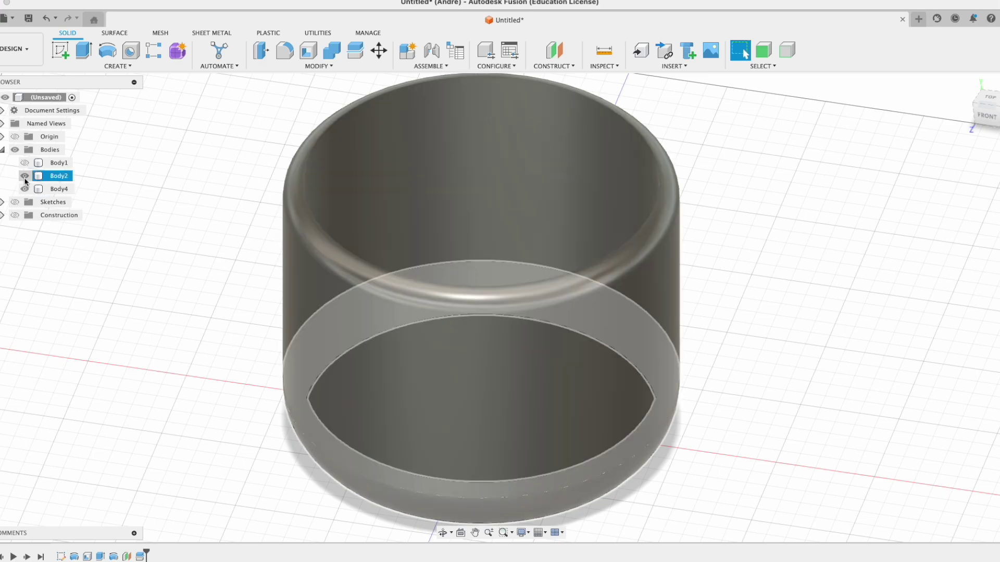
click(24, 176)
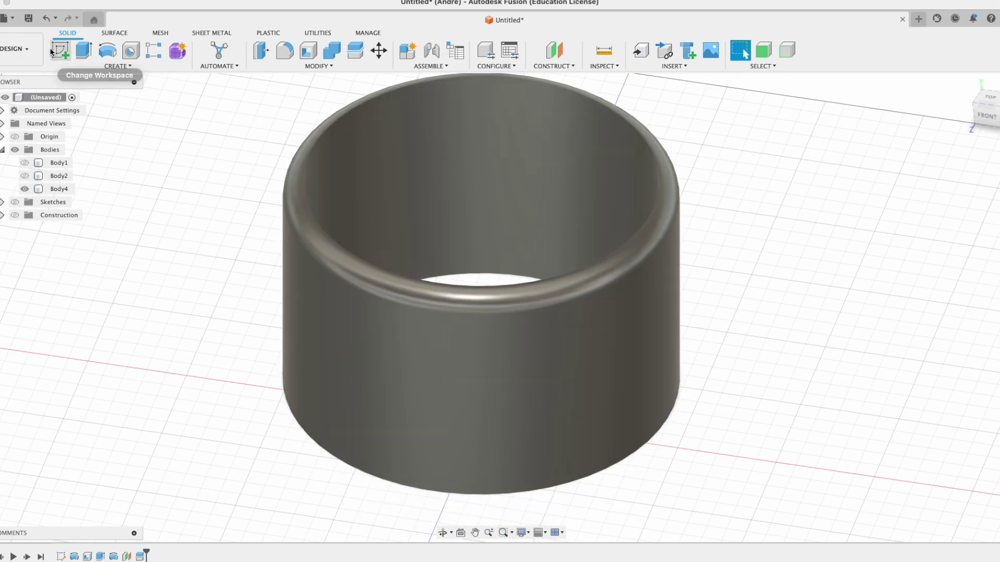
Start a sketch on the front XY plane and project Body4's outline into it.
click(57, 51)
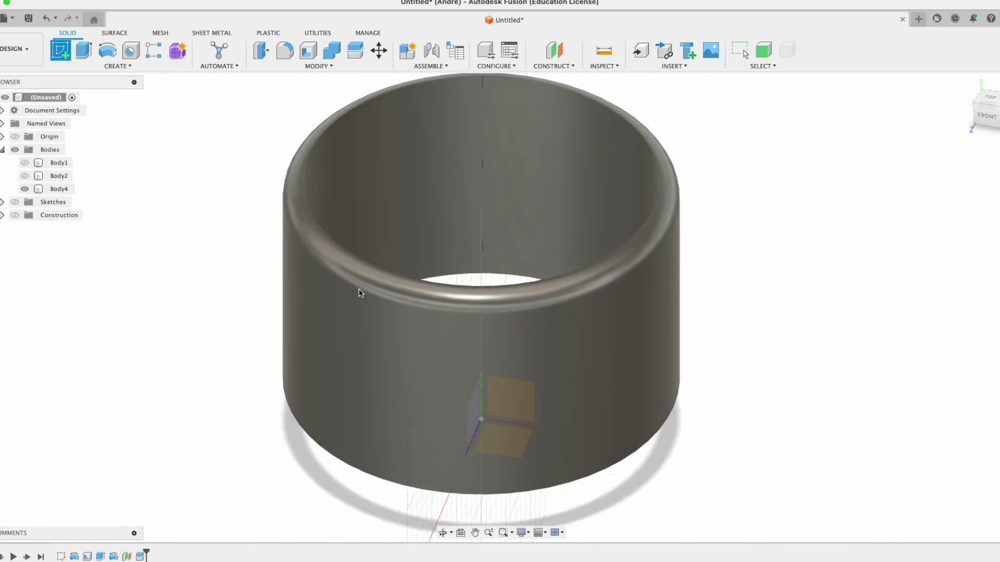
click(514, 393)
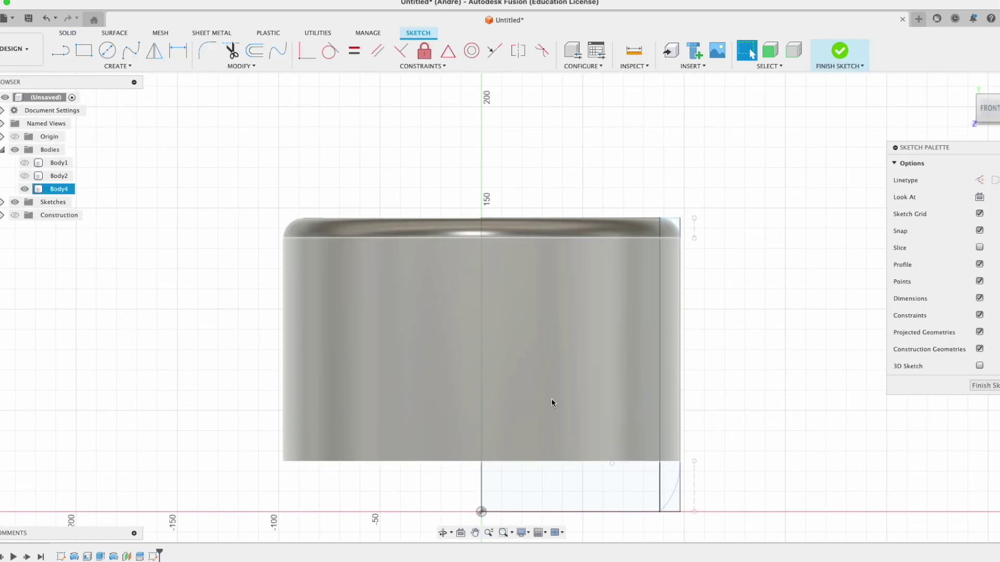
key(p)
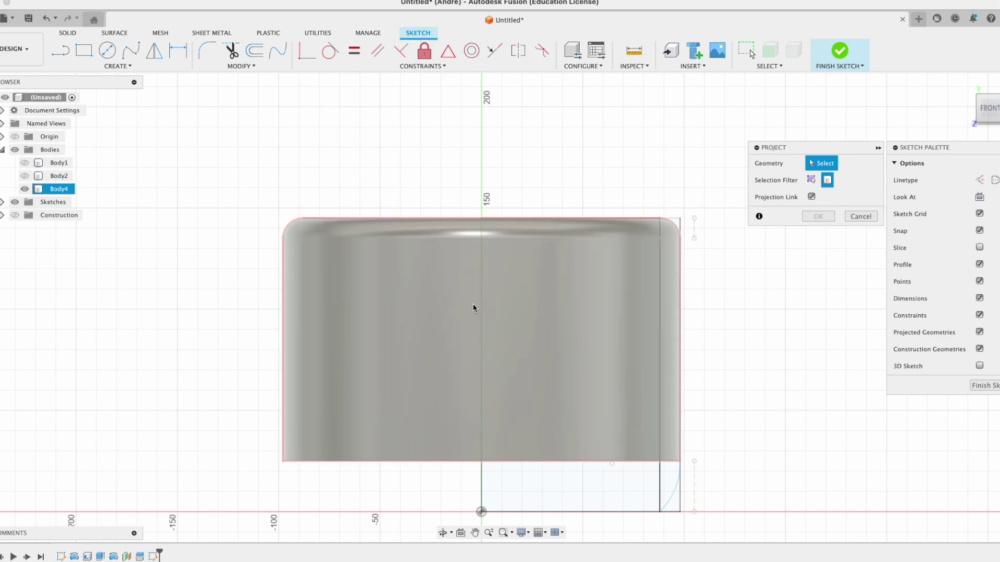
click(480, 313)
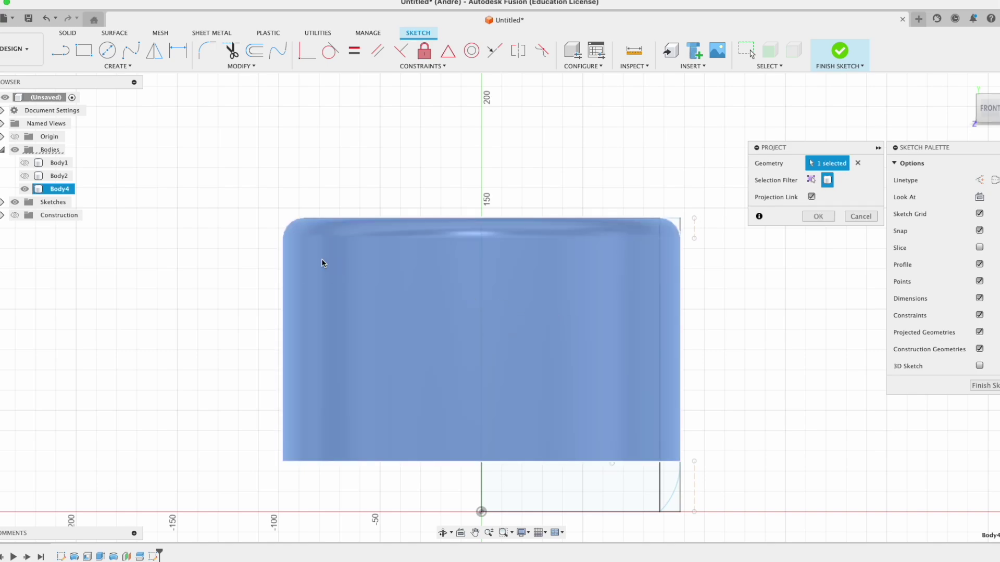
scroll(235, 267, up, 1)
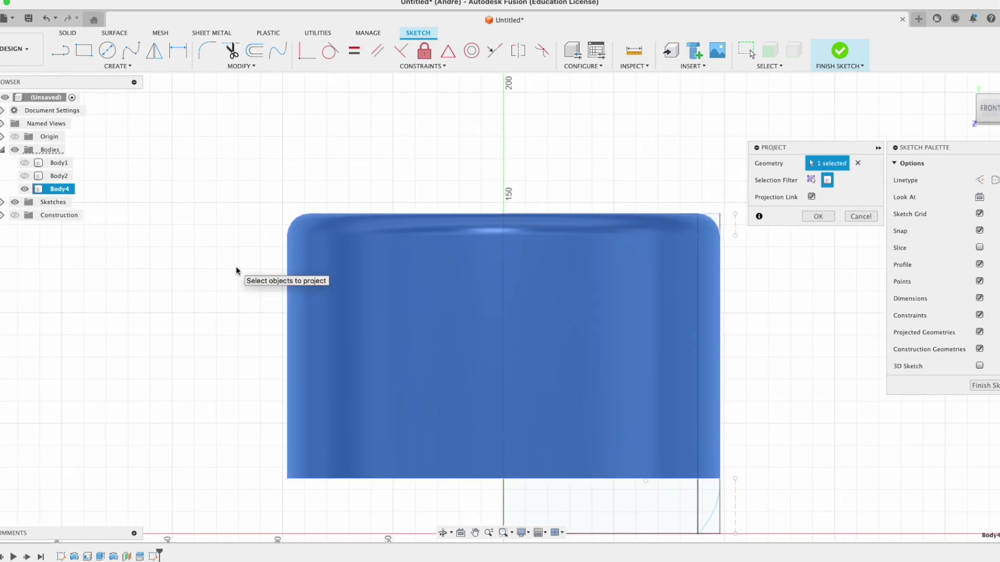
scroll(236, 266, up, 2)
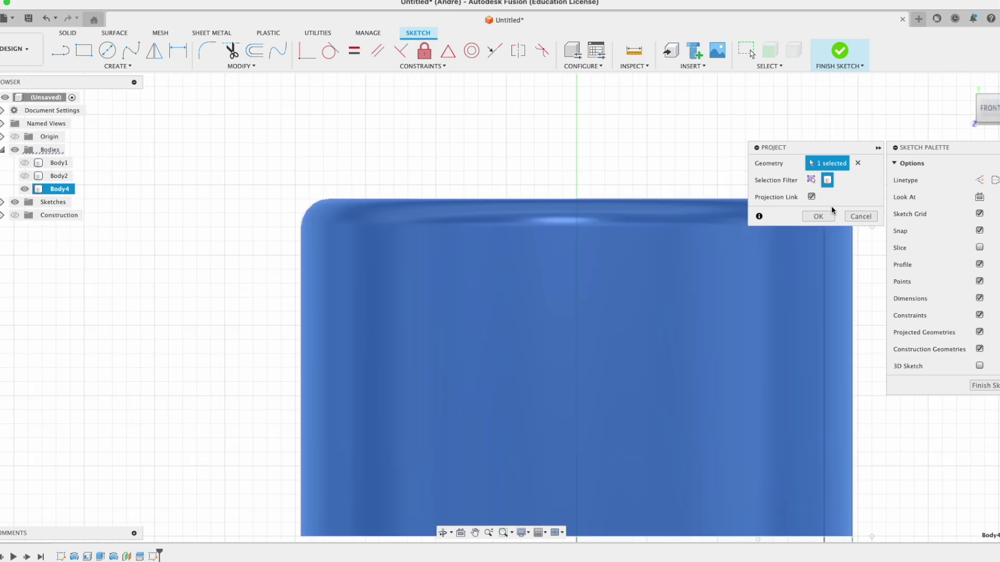
click(822, 215)
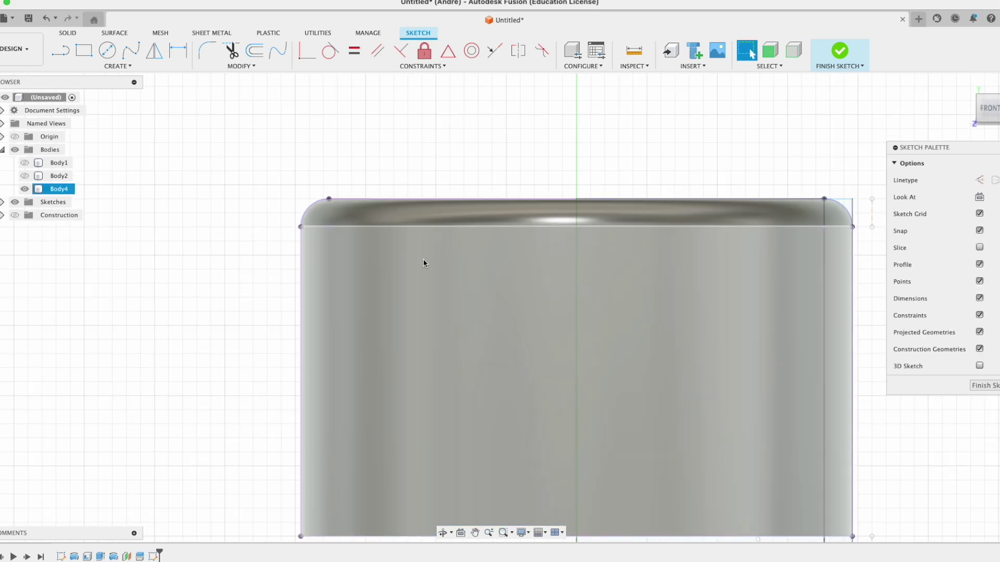
Draw a 45° line from the wall's top-left corner to its bottom edge, then a 1.20 mm segment.
key(l)
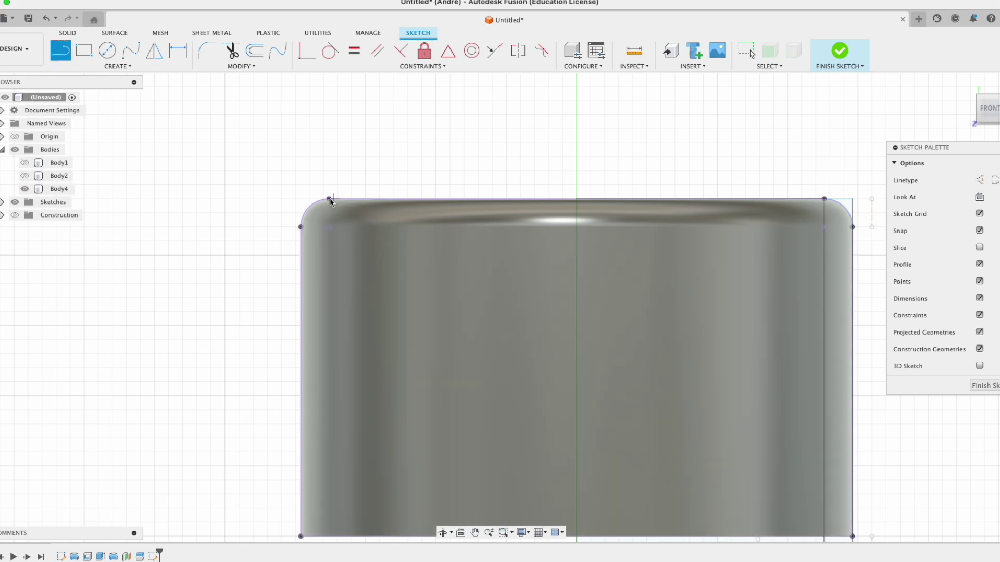
click(328, 198)
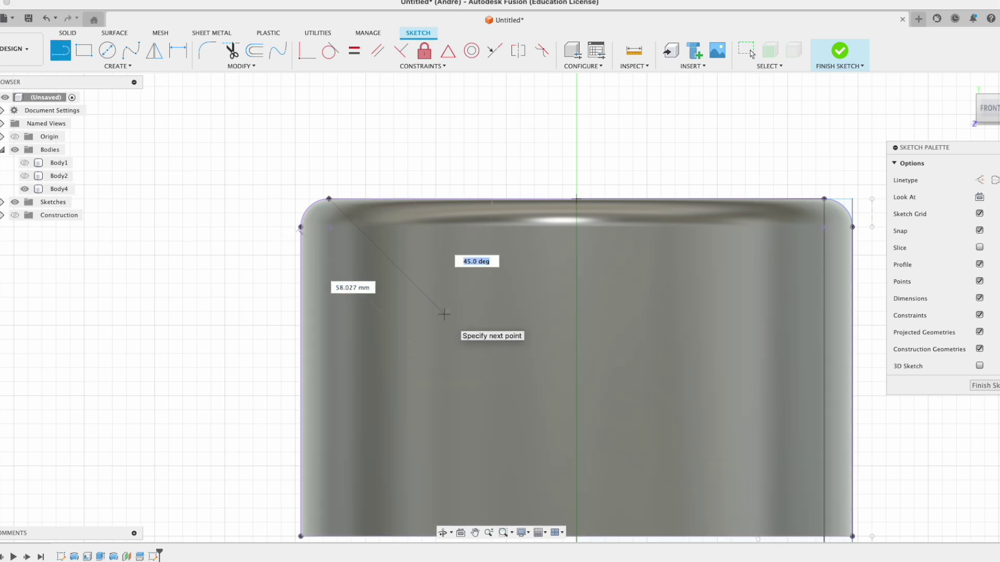
text(45)
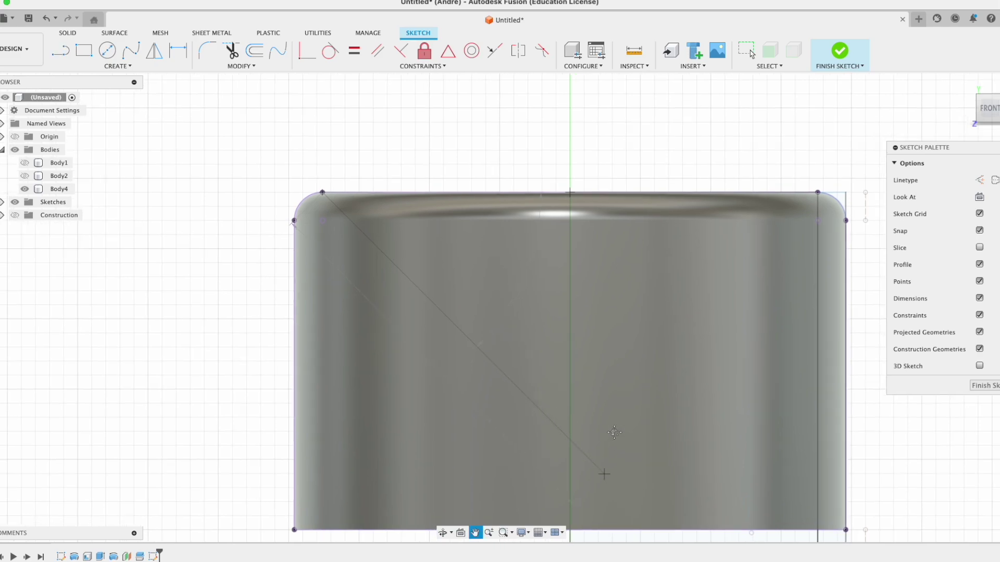
middle_drag(634, 460, 476, 321)
mouse_move(514, 399)
middle_down()
mouse_move(518, 410)
mouse_move(516, 381)
middle_up()
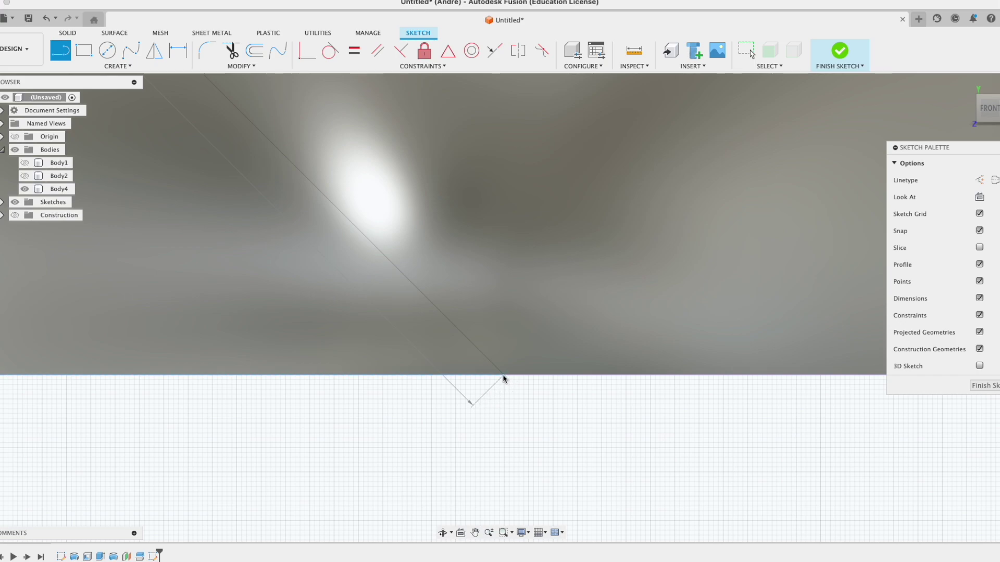
click(504, 374)
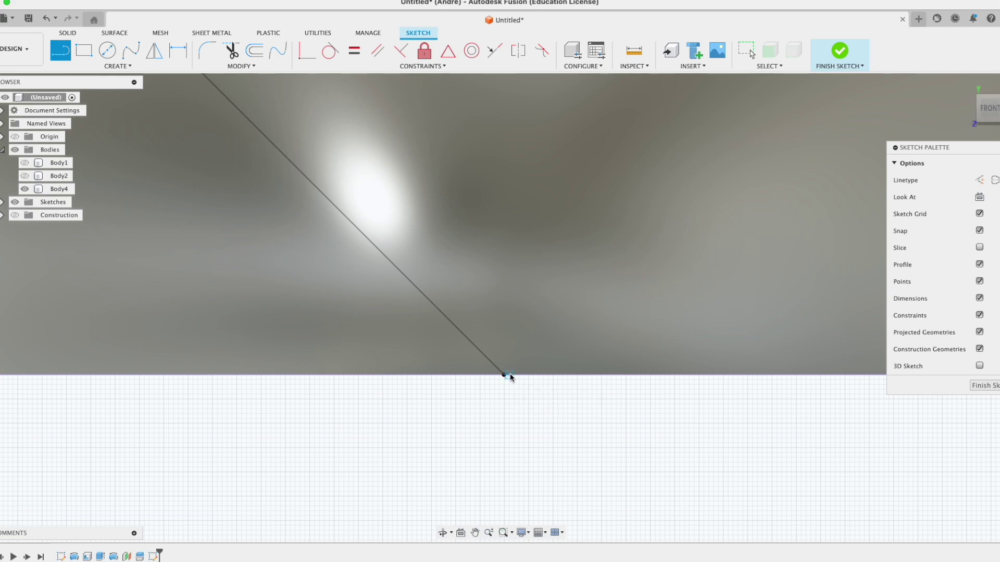
click(504, 375)
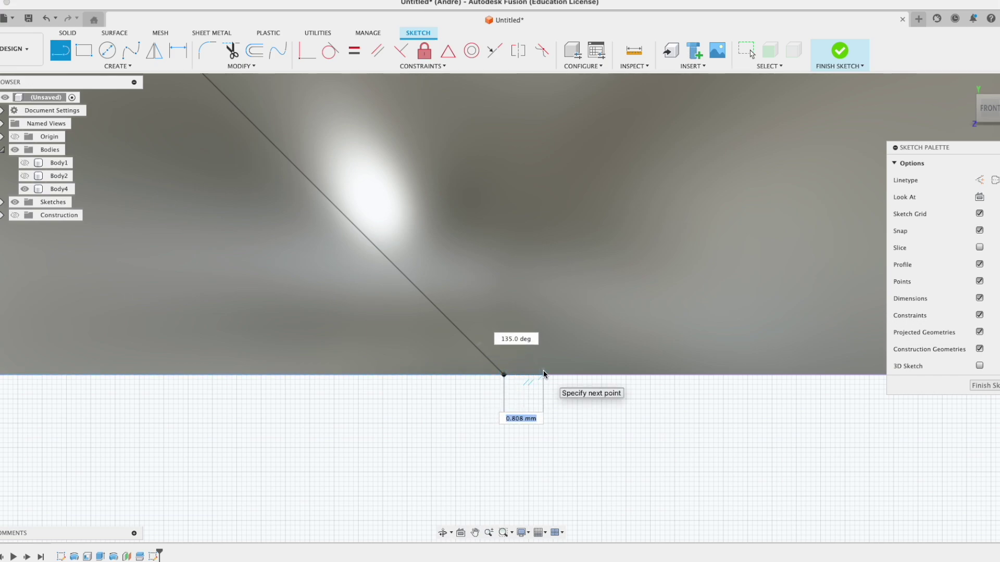
text(1,2)
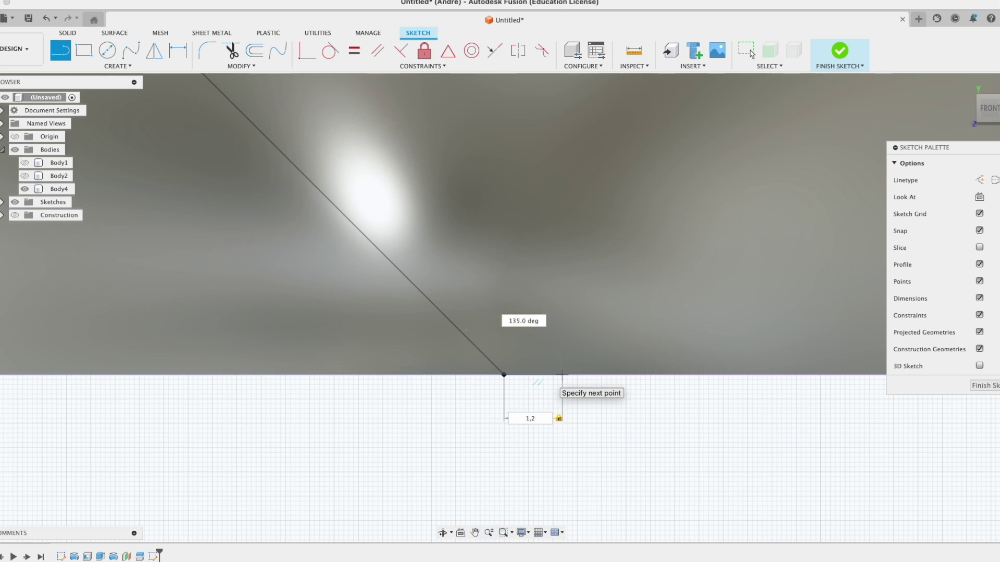
key(Return)
key(Escape)
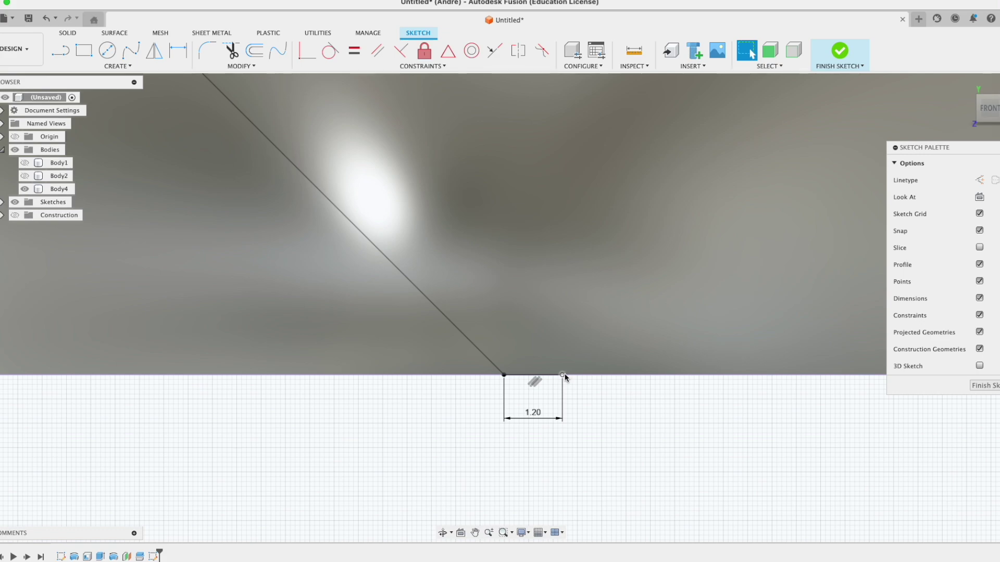
Draw a 135° line from the segment's end to the top edge, closing the strip at the corner.
key(l)
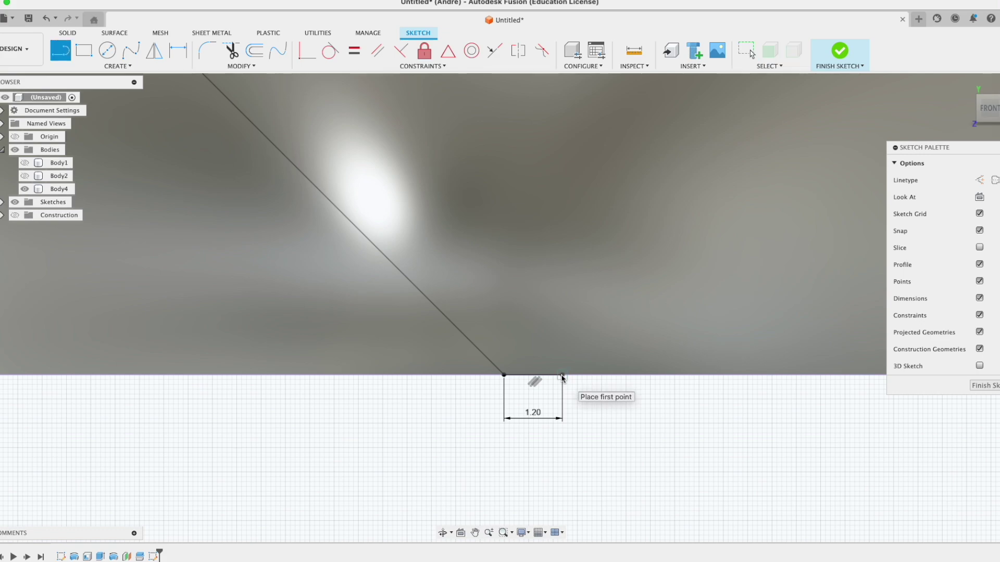
click(562, 374)
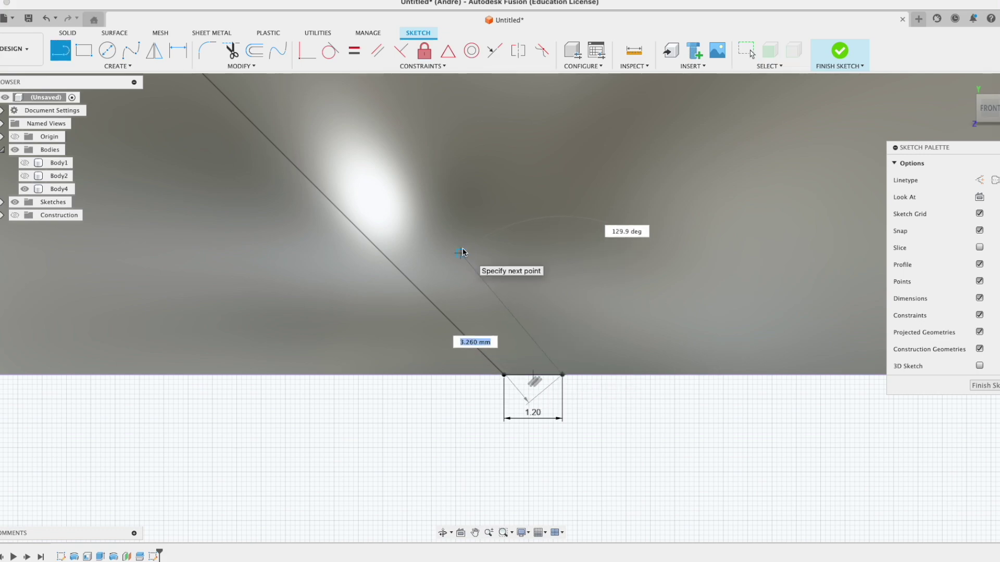
key(Tab)
text(4)
text(3)
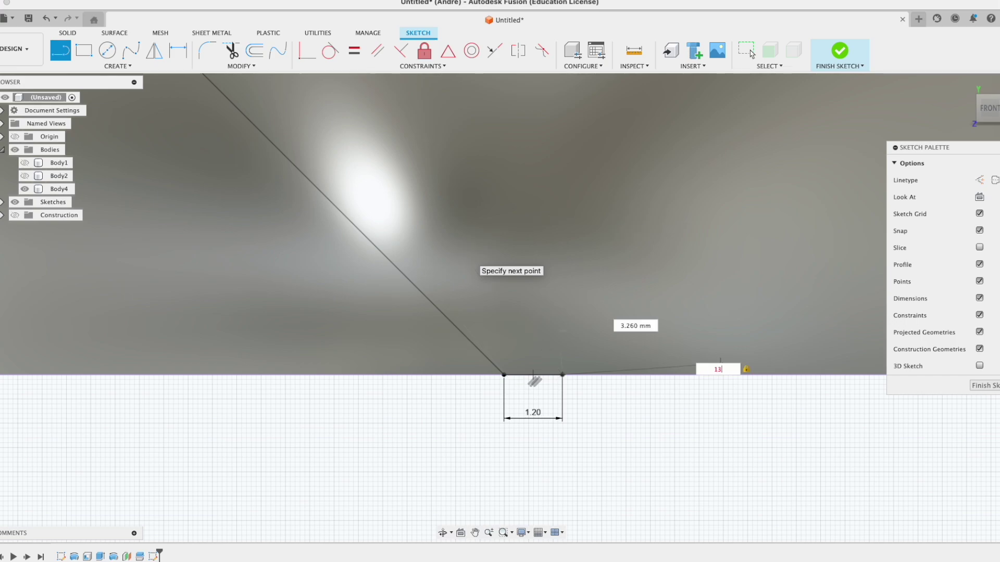
text(5)
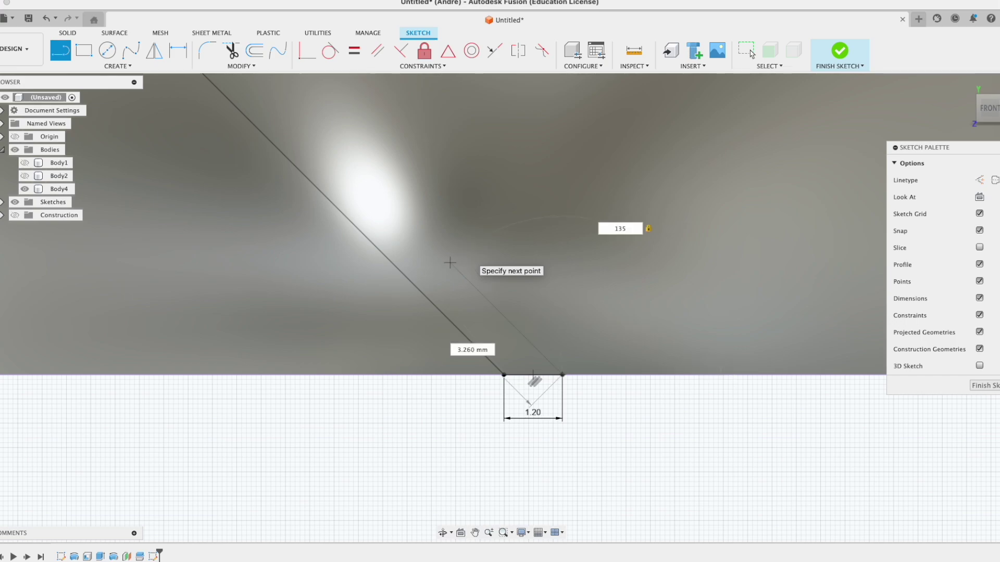
scroll(450, 263, up, 4)
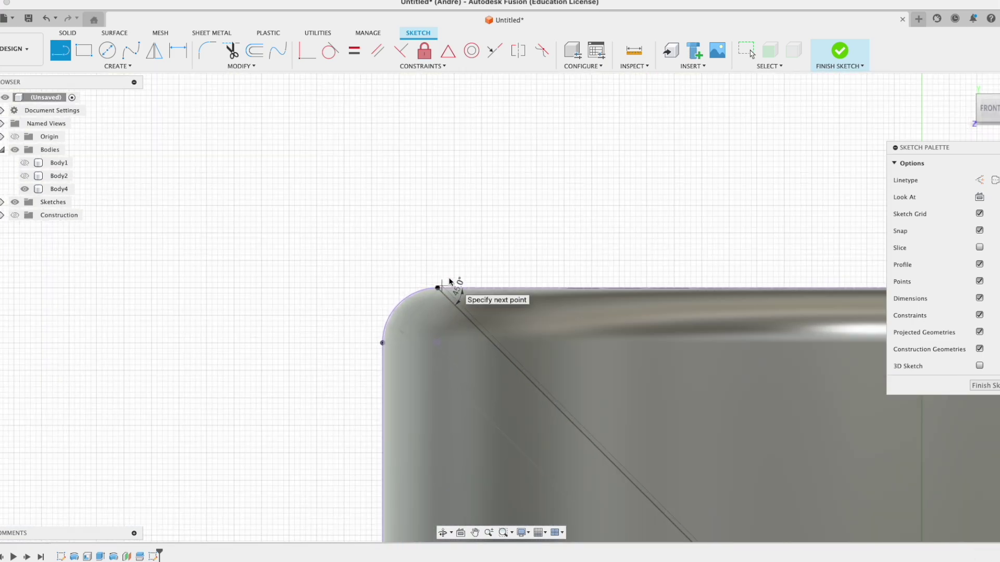
scroll(445, 286, up, 3)
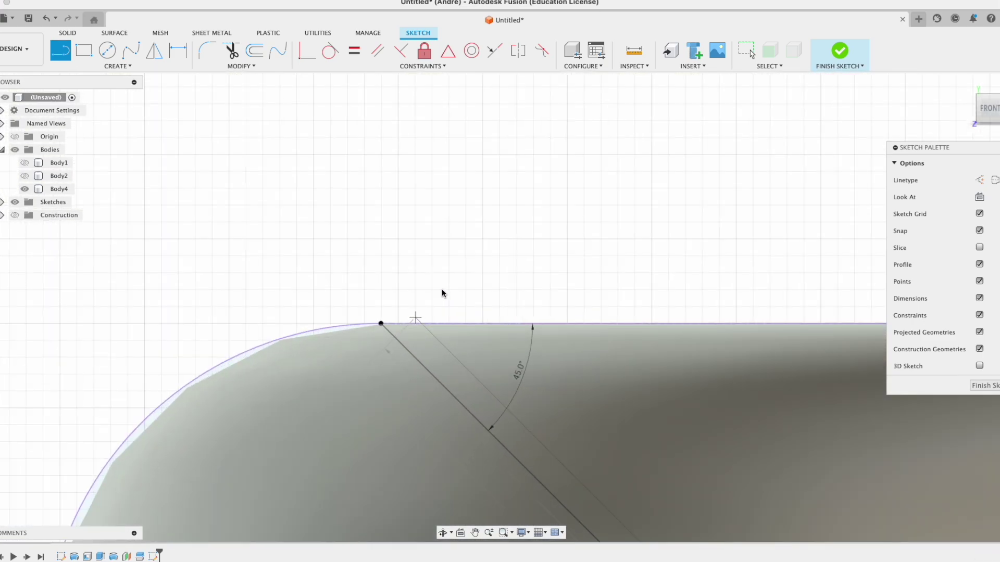
click(421, 324)
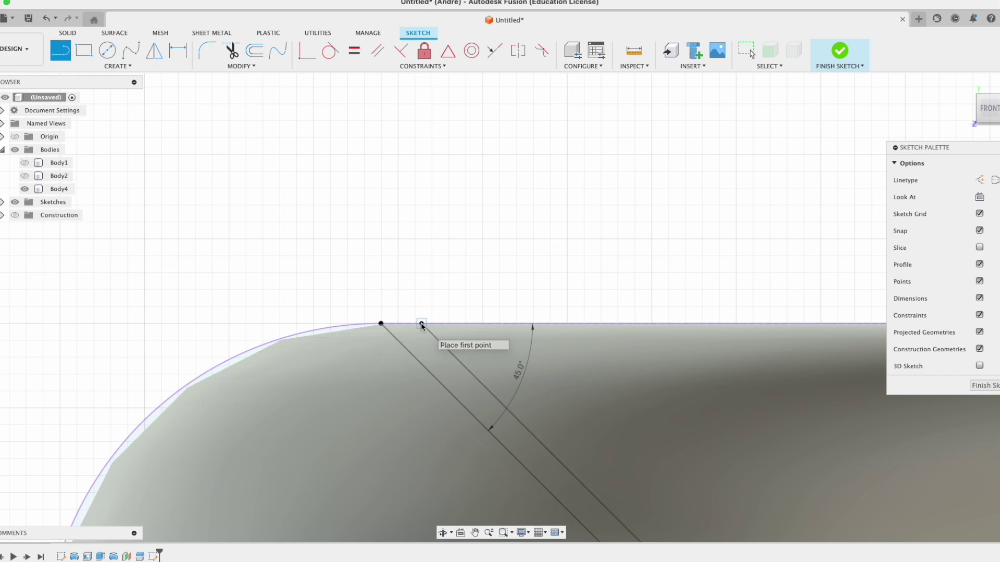
click(422, 324)
click(381, 324)
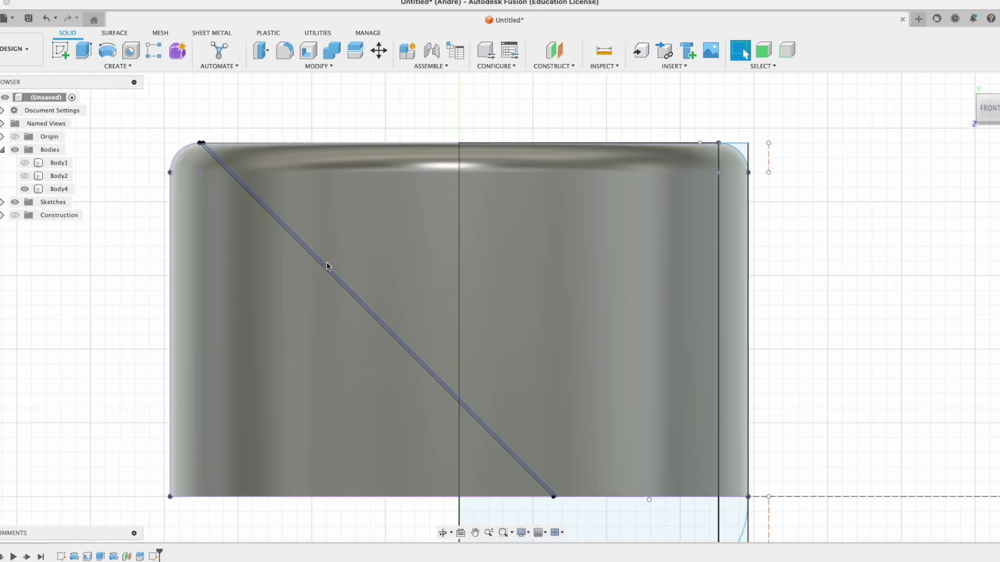
scroll(327, 266, up, 10)
Extrude the thin diagonal strip symmetrically 130 mm as an Intersect, trimming Body4 to a curved band.
key(e)
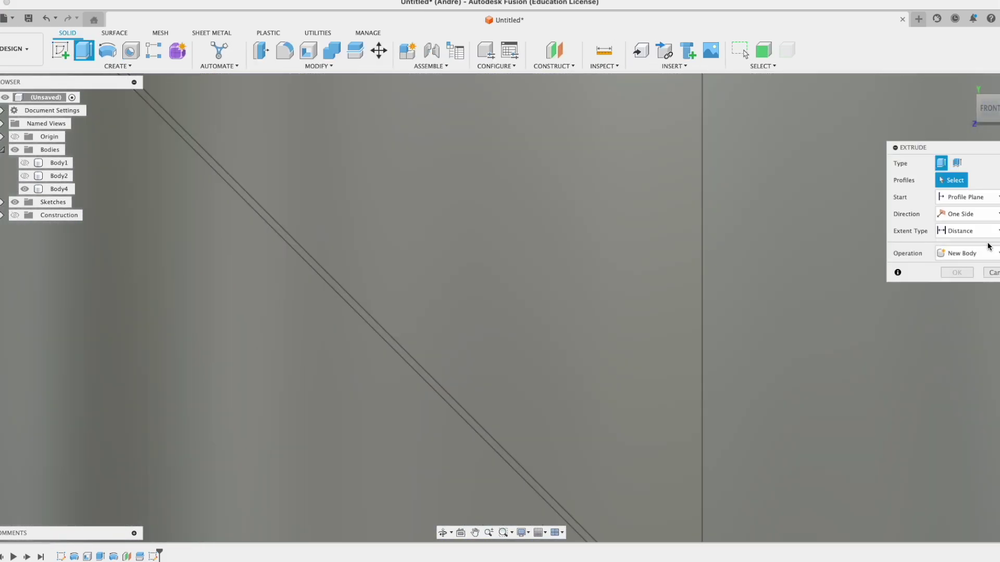
click(967, 214)
click(968, 252)
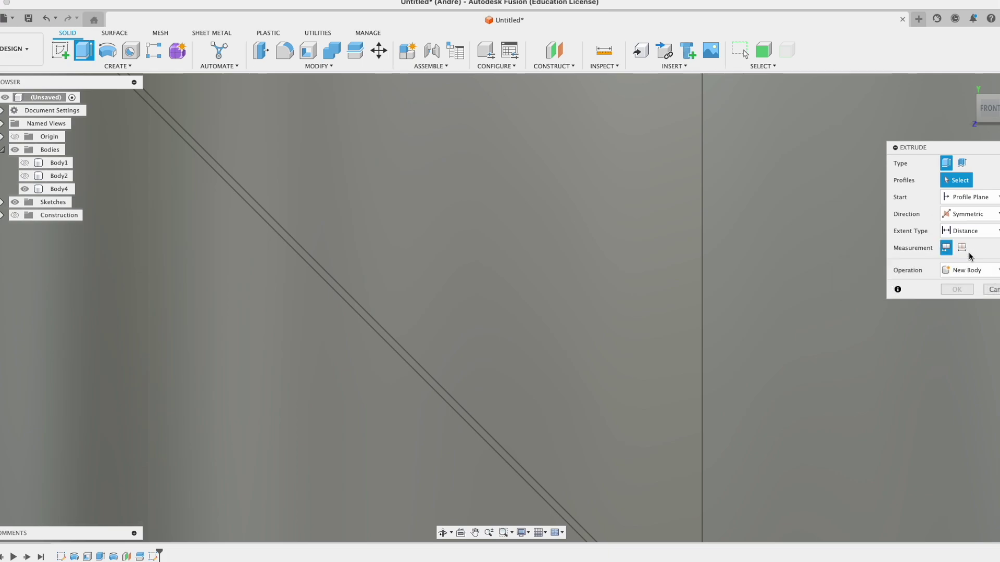
click(966, 268)
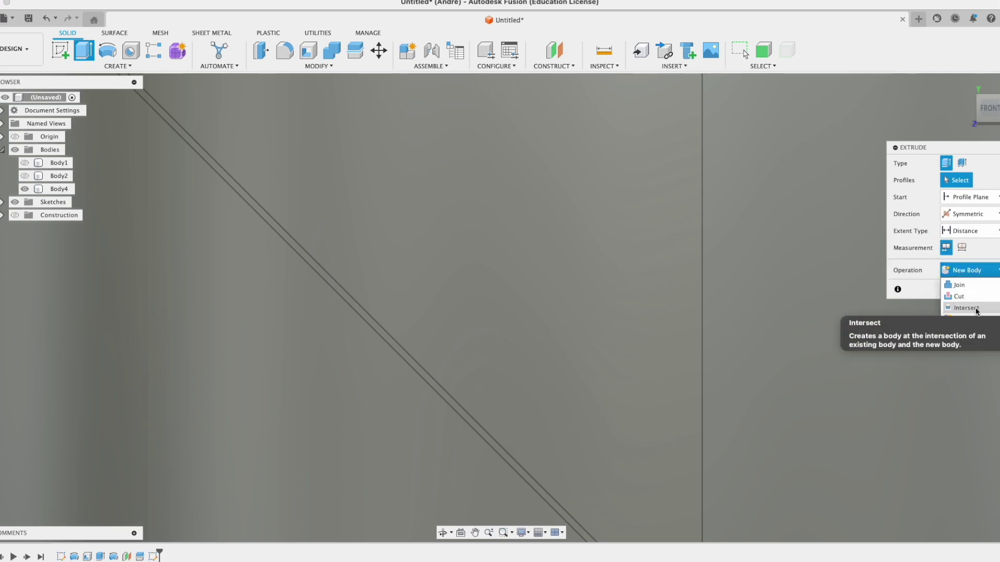
click(961, 308)
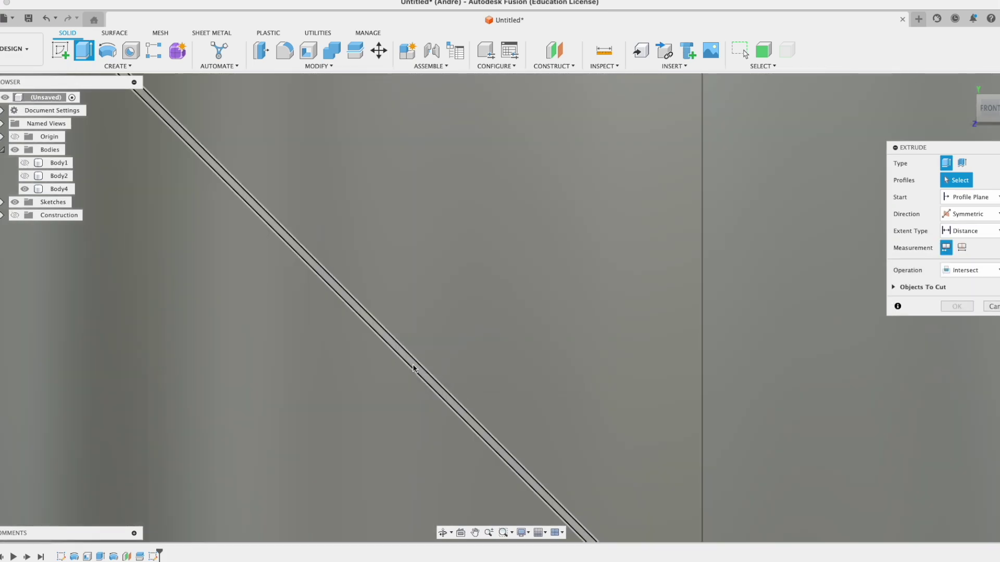
click(413, 369)
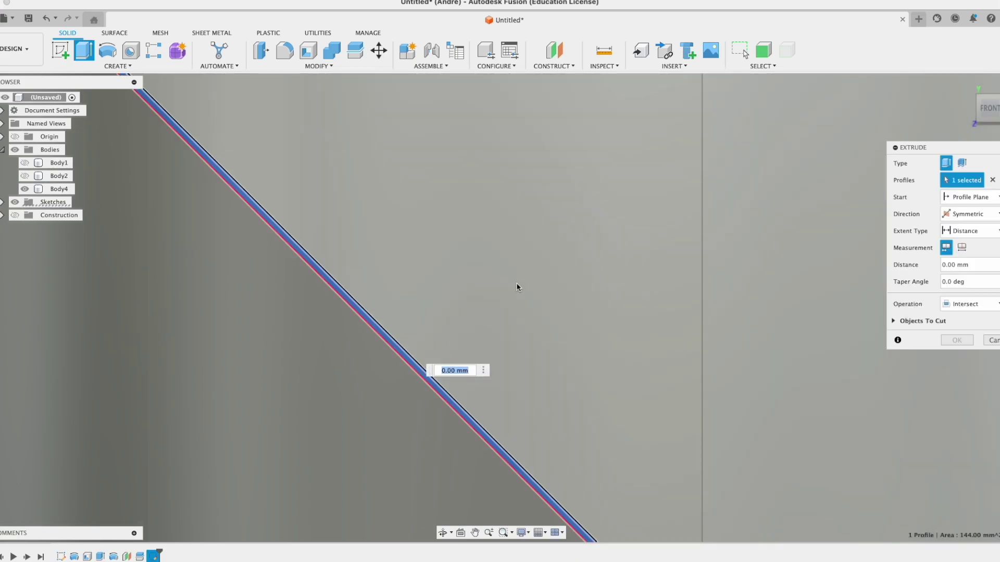
scroll(546, 273, down, 5)
scroll(548, 265, down, 3)
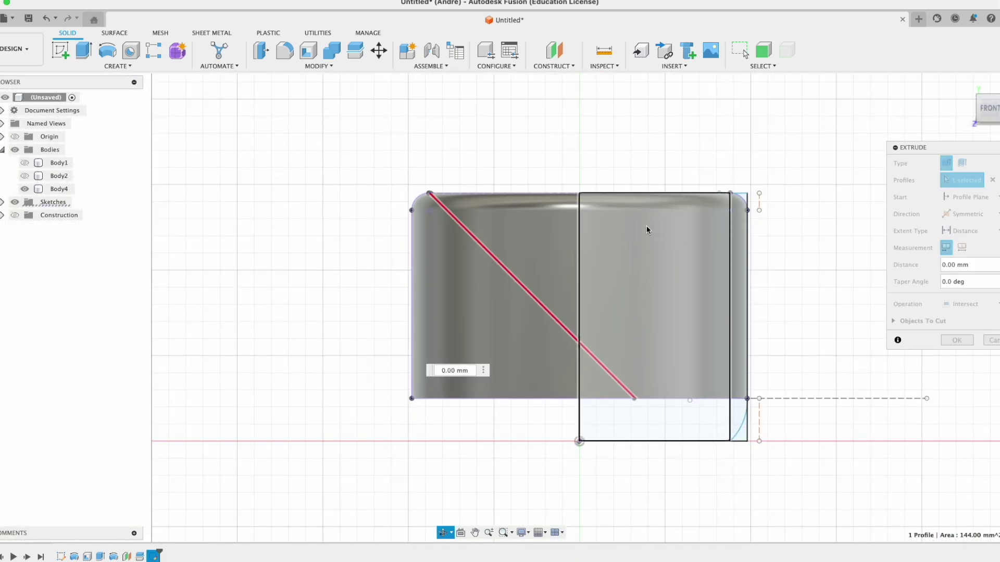
shift+middle_drag(646, 225, 592, 234)
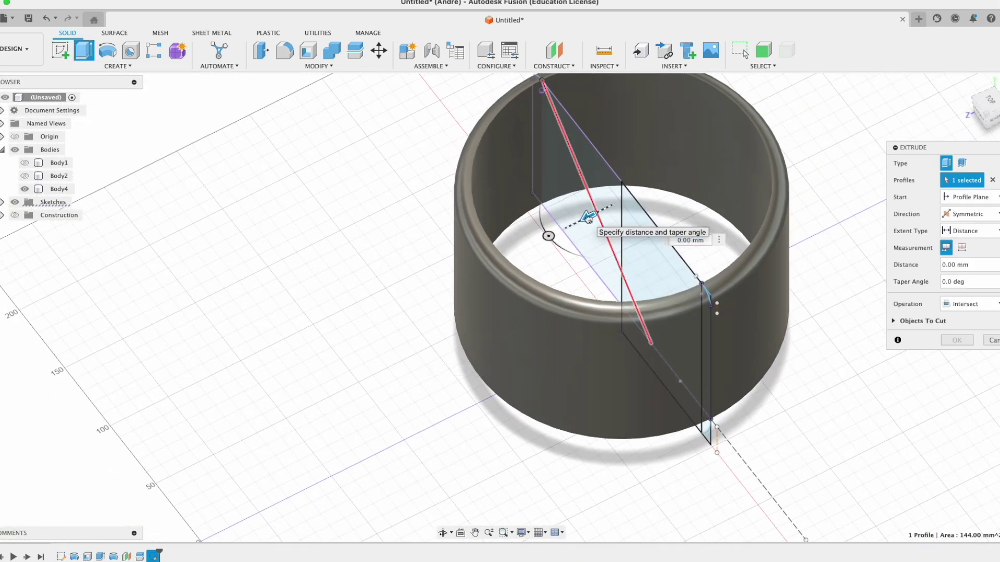
drag(588, 219, 399, 311)
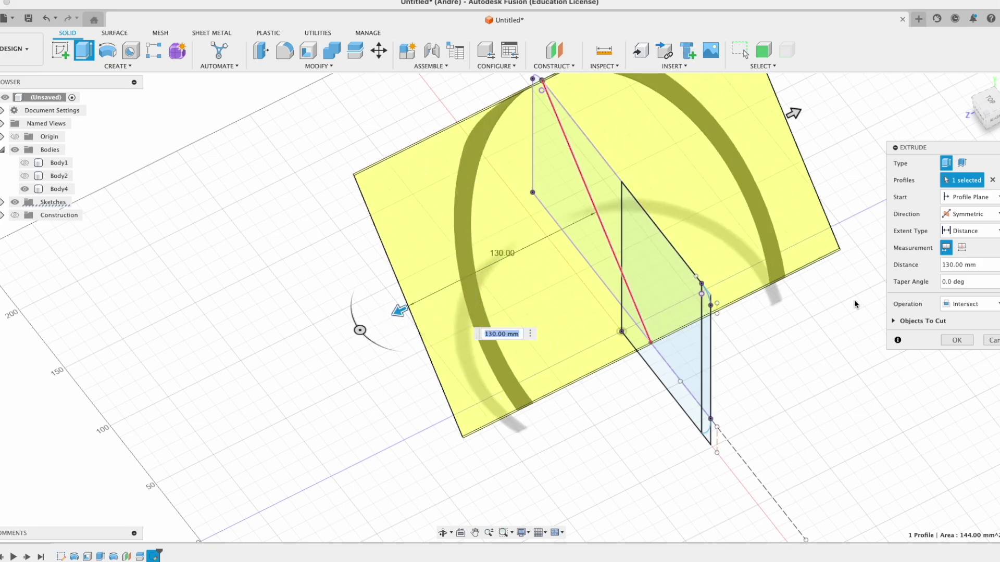
click(954, 341)
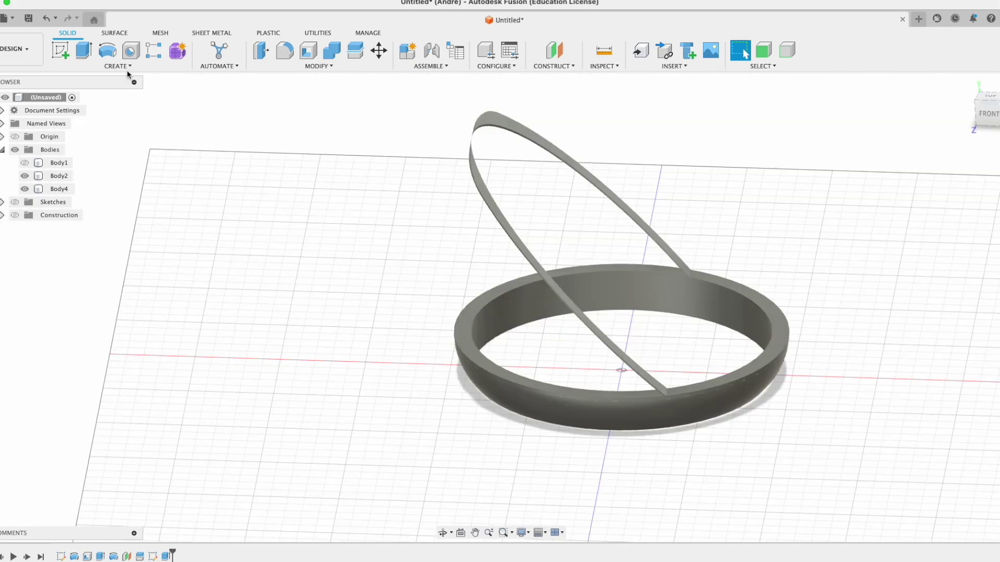
Create a 65-instance circular pattern of the Body4 band about the pot's vertical axis.
click(126, 68)
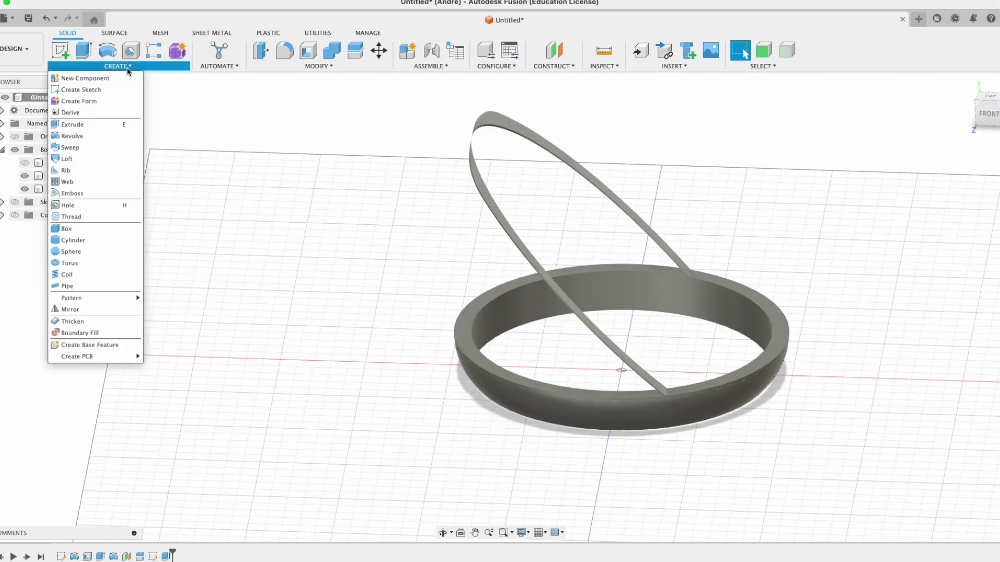
mouse_move(123, 297)
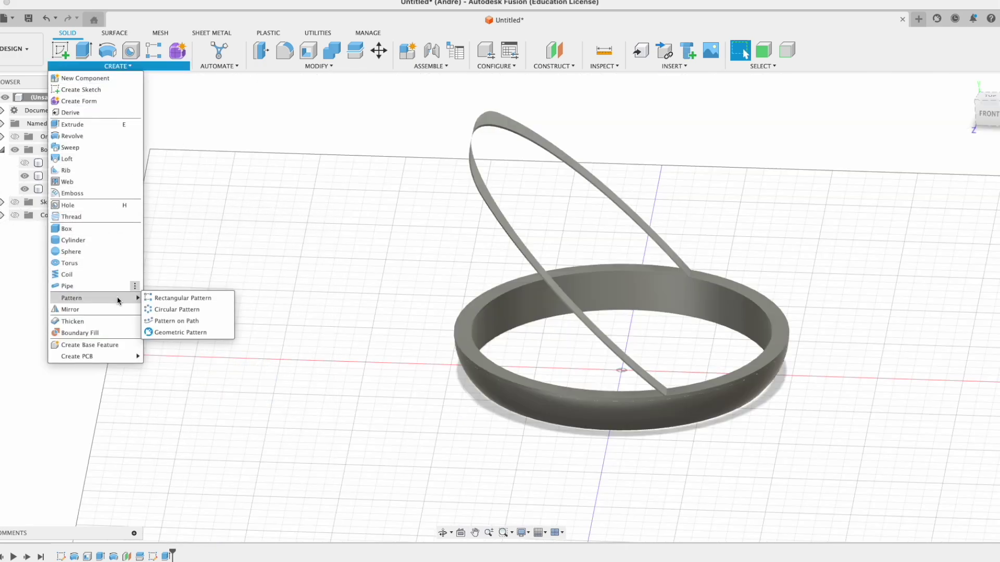
click(192, 309)
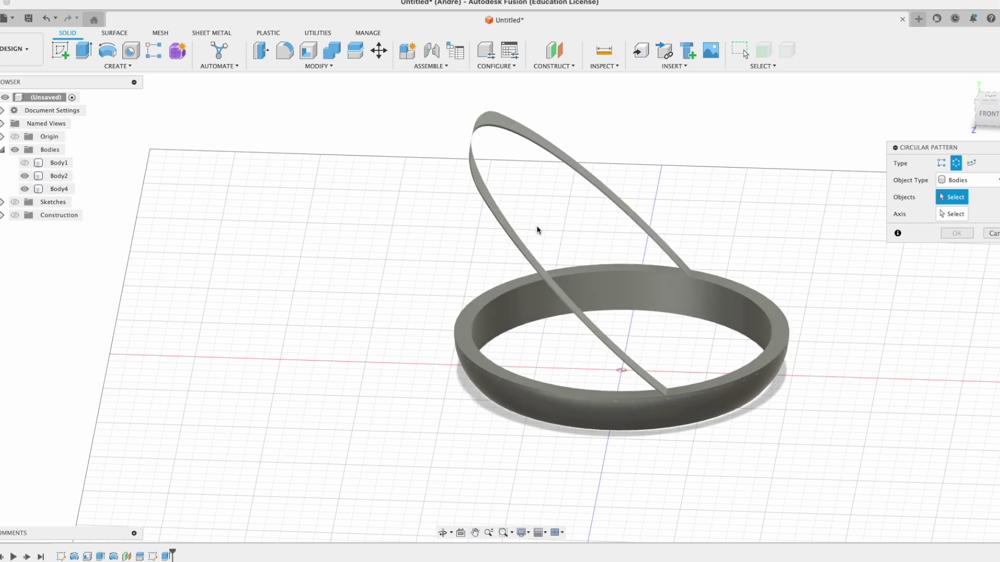
click(514, 238)
click(952, 214)
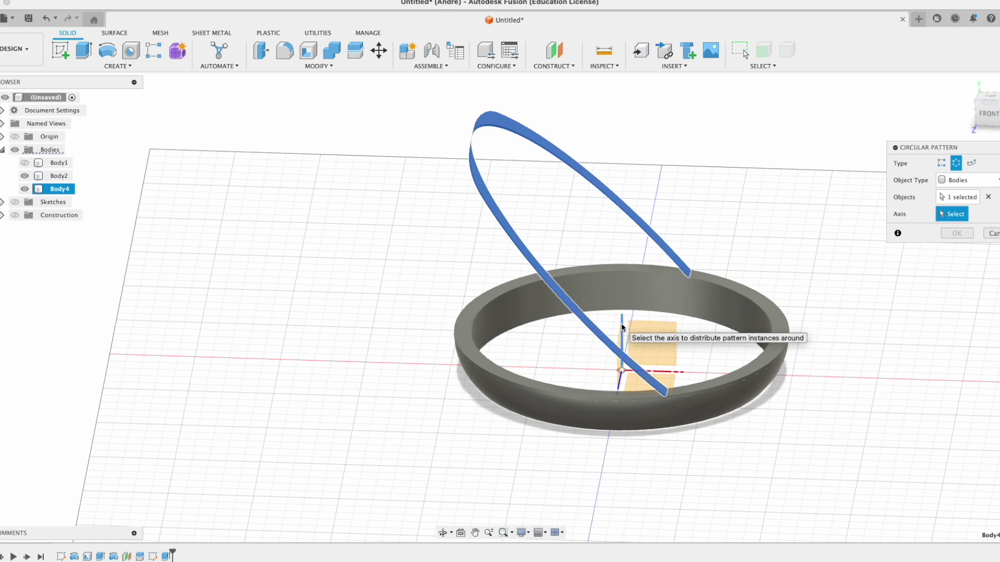
click(623, 324)
click(956, 264)
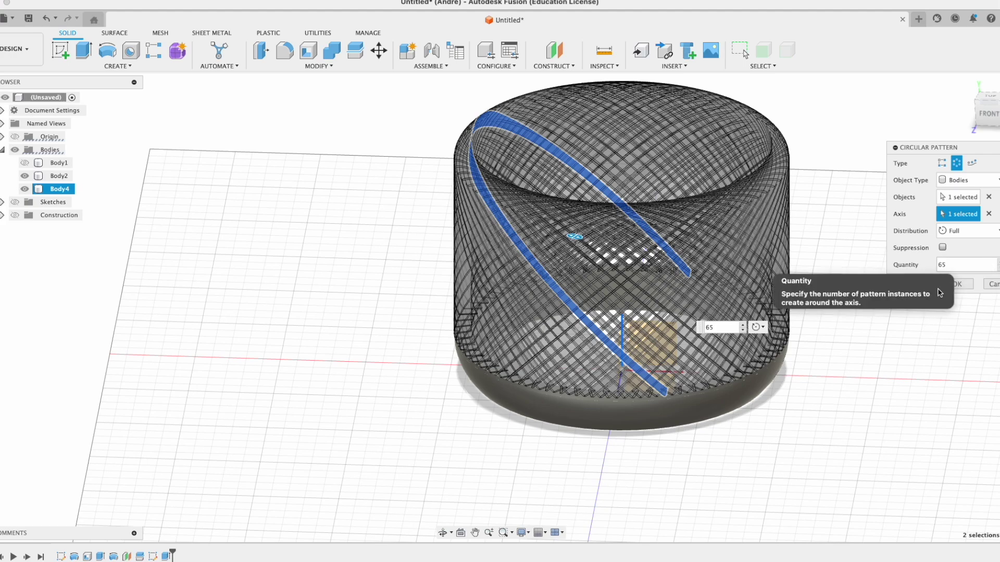
click(964, 285)
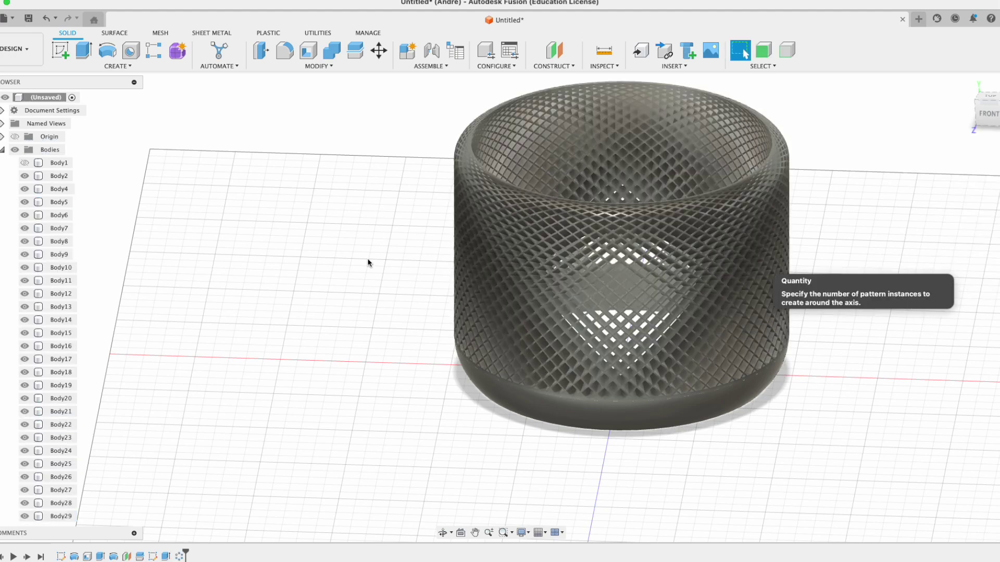
Unhide Body1 in the Browser and orbit to view the solid cup inside the lattice.
click(25, 163)
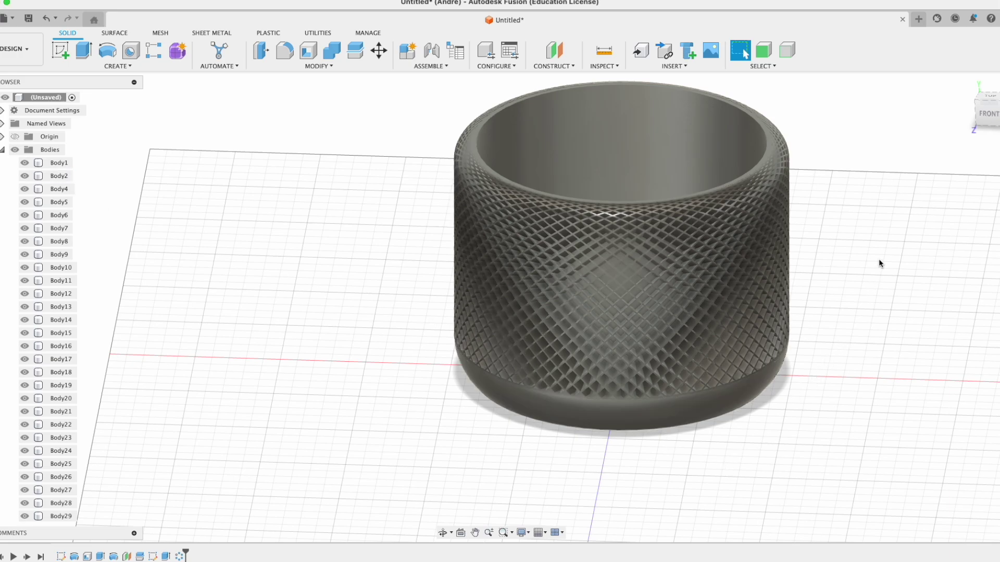
mouse_move(879, 261)
shift+middle_down()
mouse_move(866, 290)
mouse_move(837, 305)
mouse_move(829, 295)
mouse_move(888, 251)
shift+middle_up()
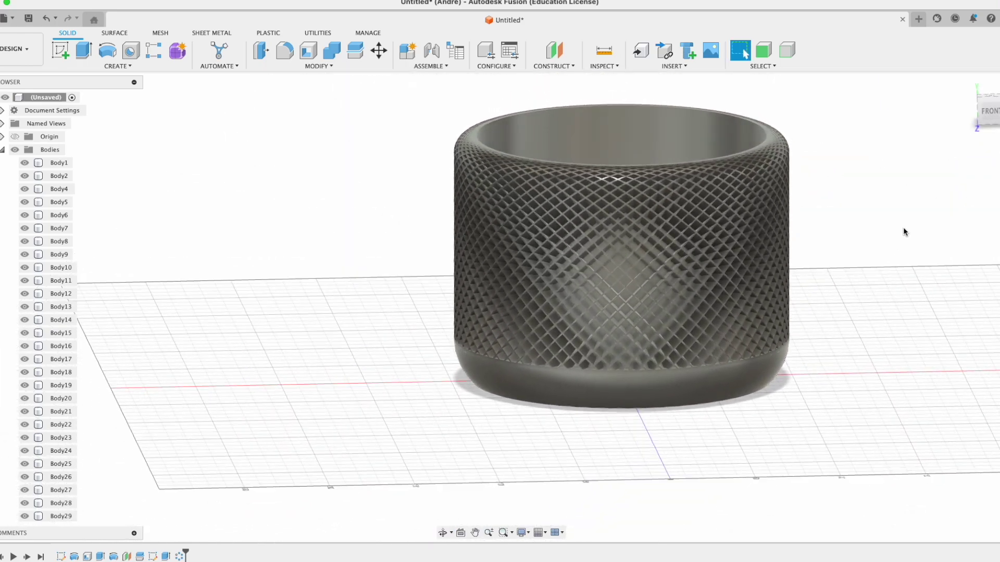
drag(893, 233, 857, 247)
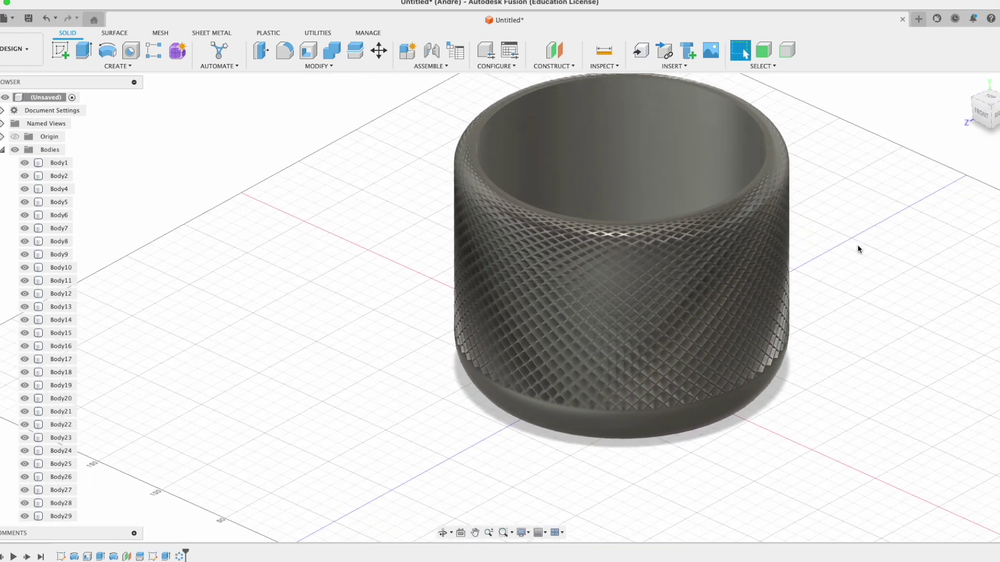
key(Escape)
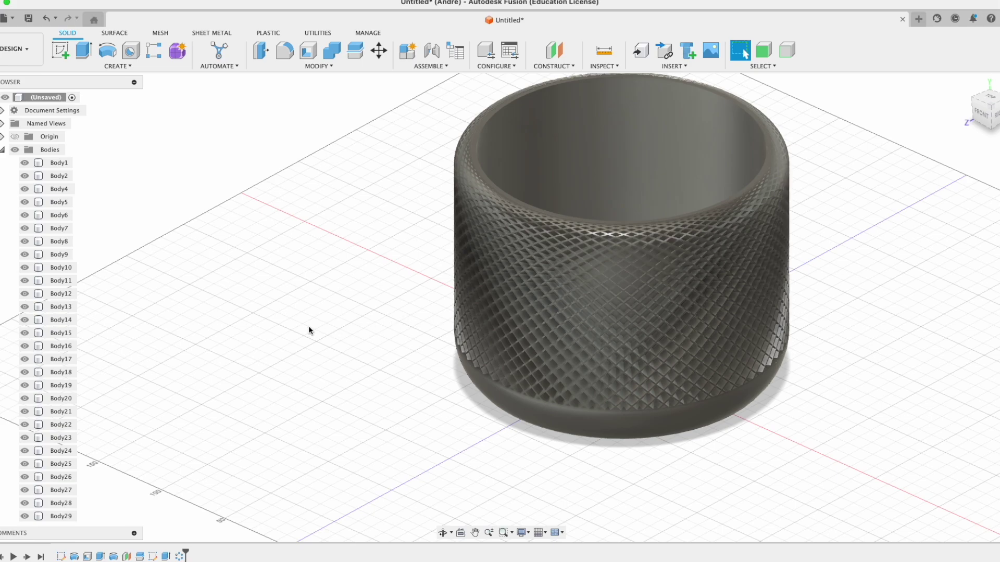